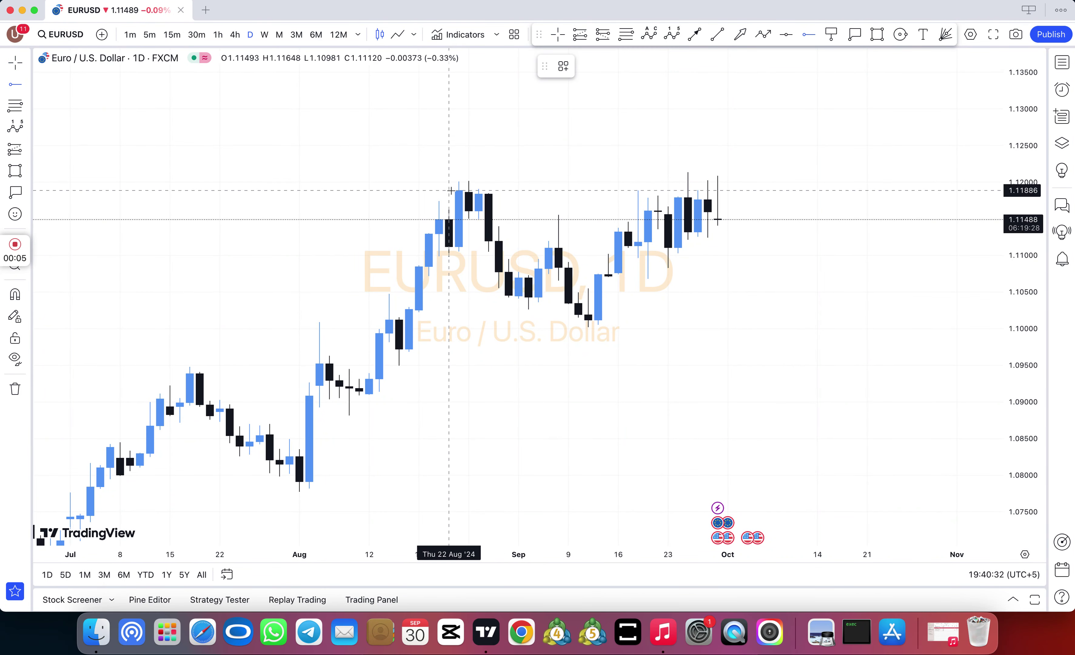
Mark the 1.11886 high with a purple horizontal ray and circle the recent top candles.
{"action": "left_click", "coordinate": [450, 190]}
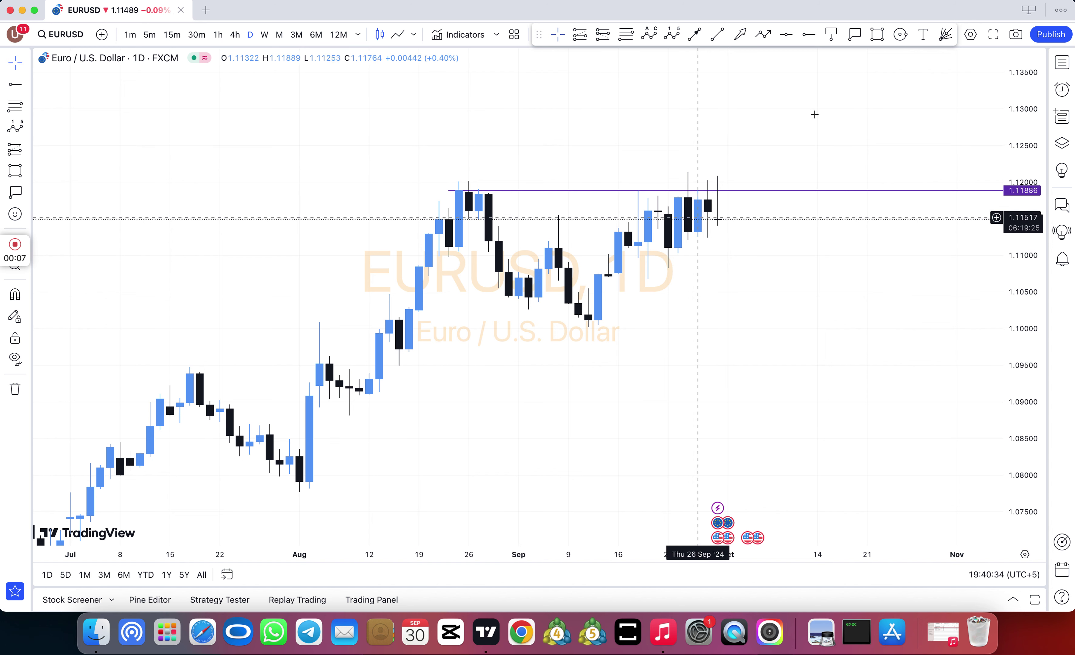
{"action": "left_click", "coordinate": [900, 34]}
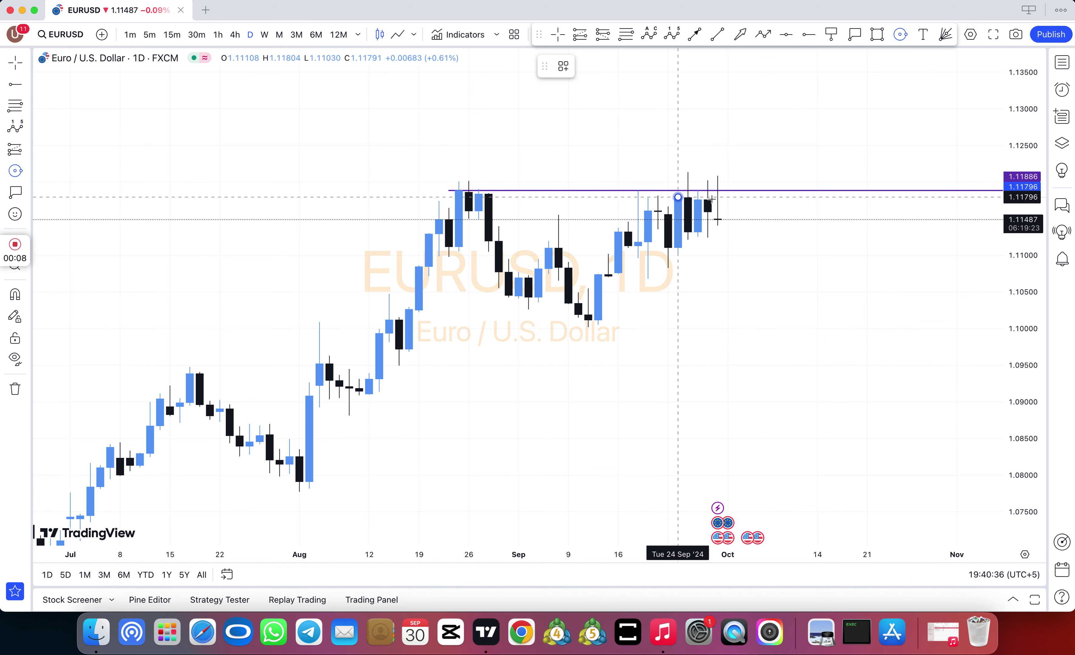
{"action": "left_click", "coordinate": [678, 197]}
{"action": "left_click", "coordinate": [727, 197]}
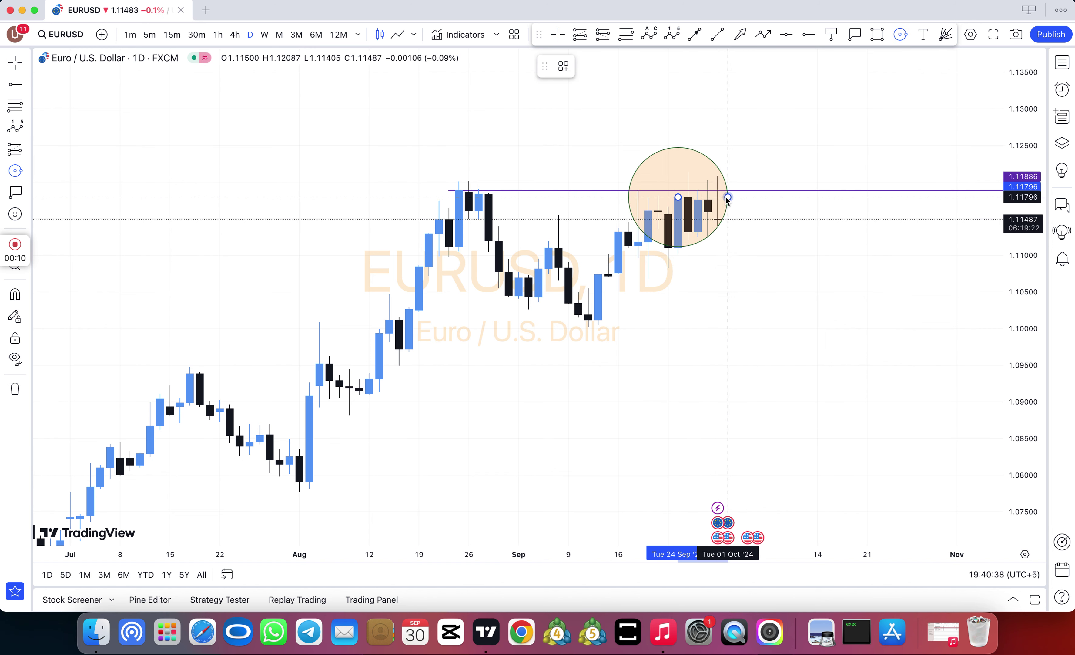
{"action": "left_click", "coordinate": [759, 219]}
Add the text label 'CLOSING NOT UP' above the ray.
{"action": "left_click", "coordinate": [924, 35]}
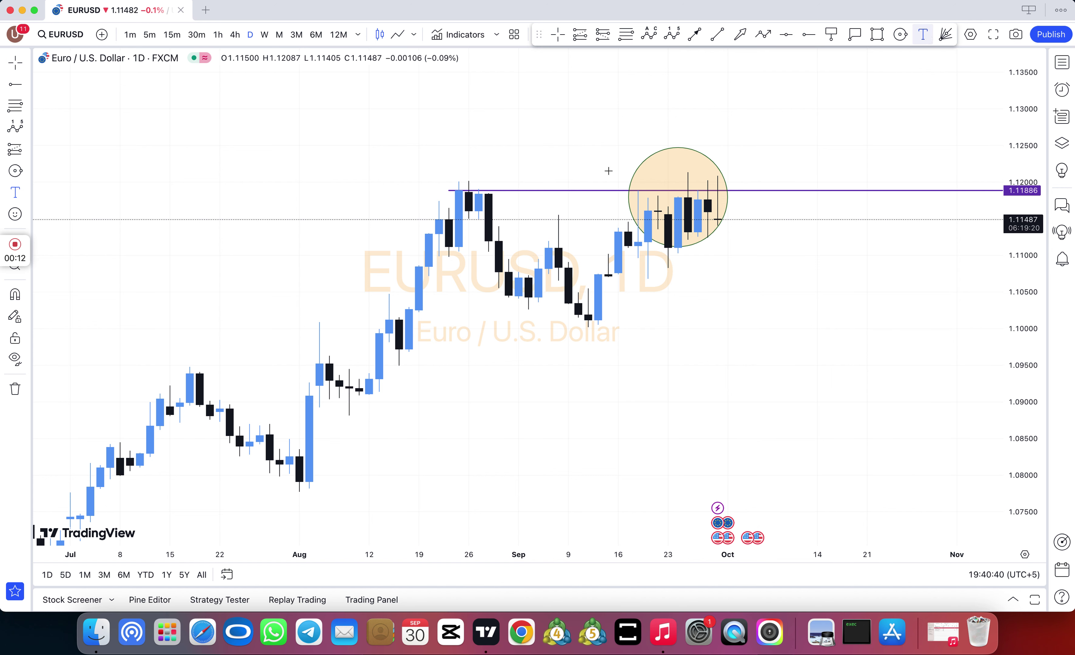
{"action": "left_click", "coordinate": [507, 172]}
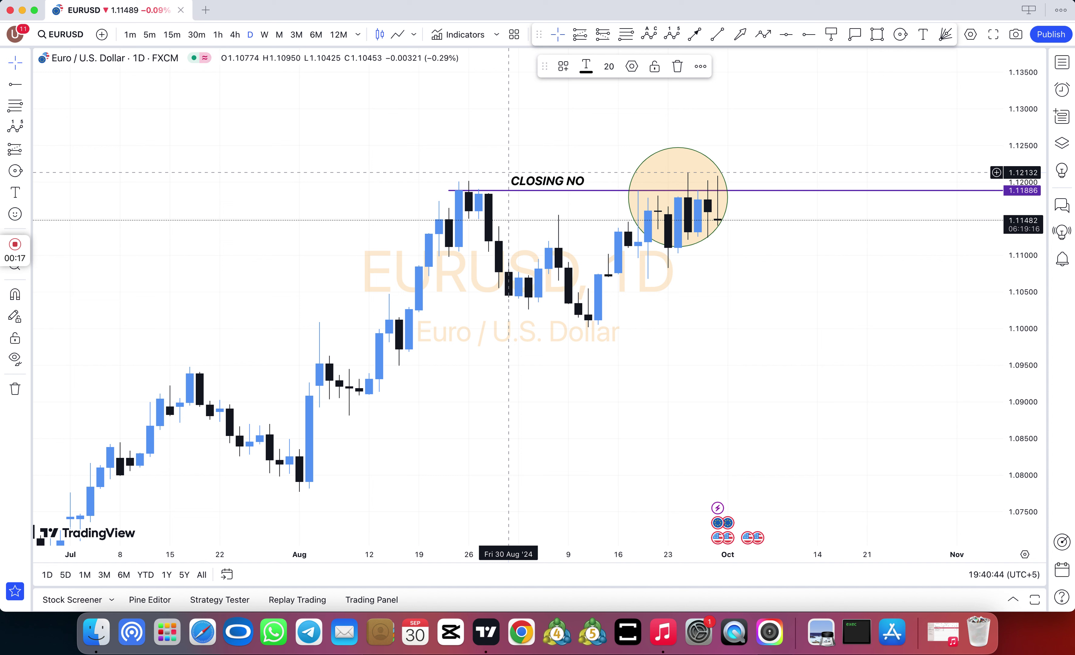
{"action": "type", "text": "CLOSING NOT UP"}
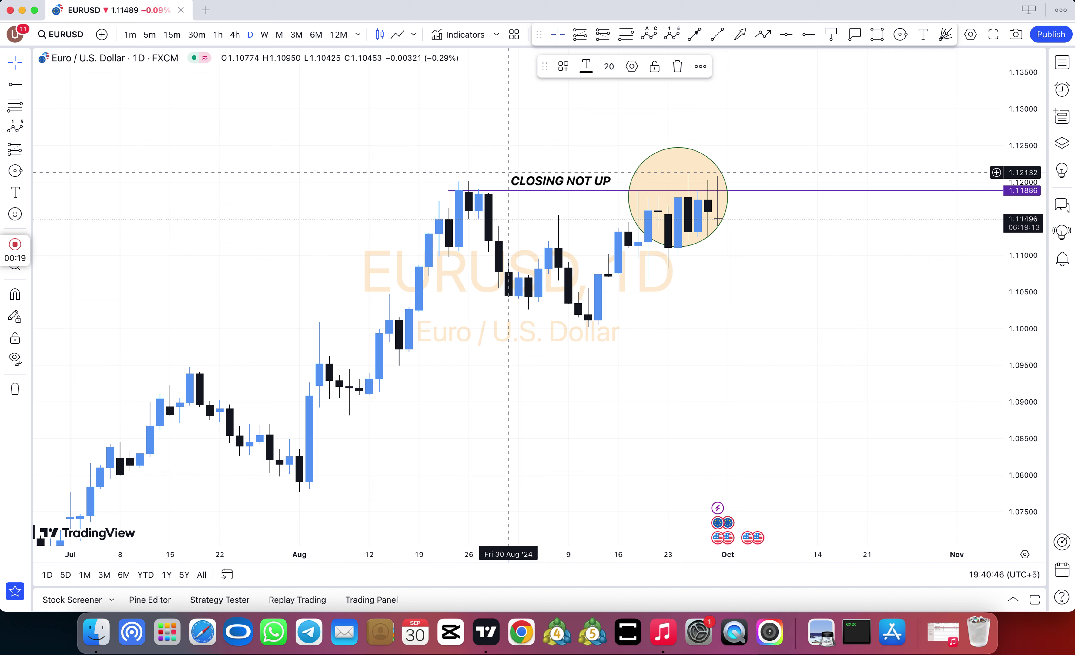
{"action": "left_click", "coordinate": [552, 140]}
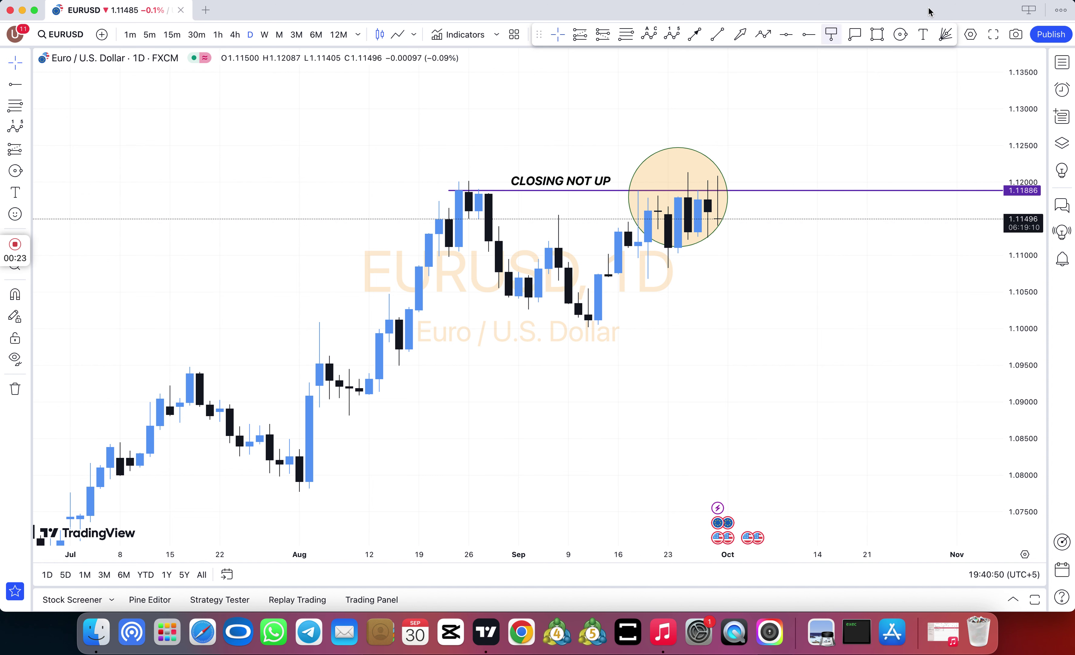
{"action": "left_click", "coordinate": [883, 31]}
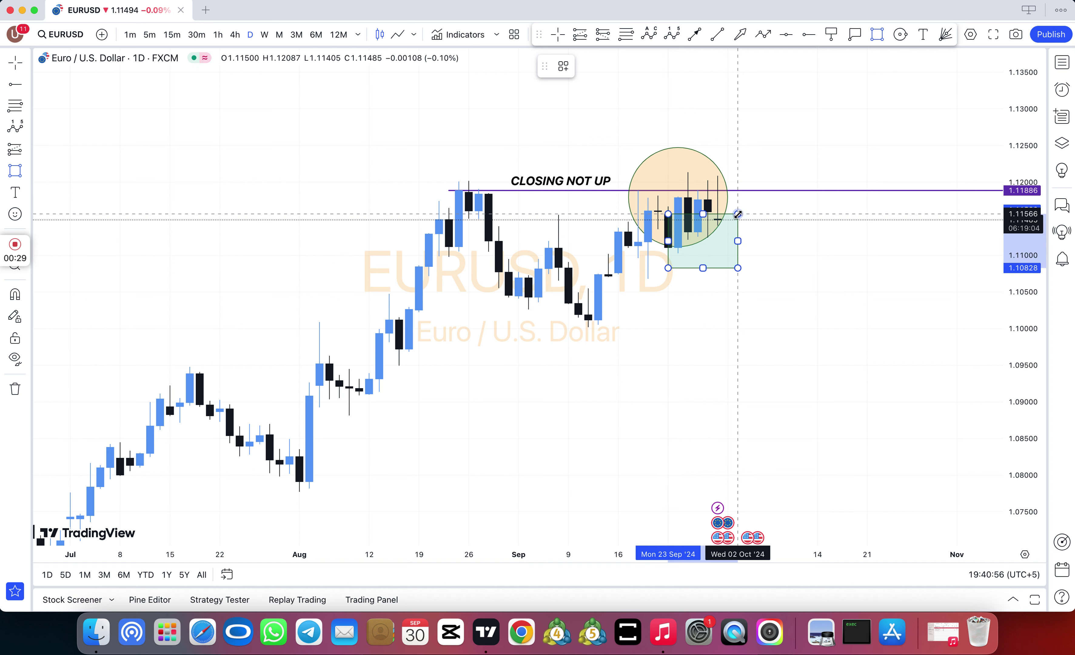
Draw the green demand-zone box under the recent candles and delete the circle.
{"action": "left_click", "coordinate": [738, 214]}
{"action": "left_click", "coordinate": [786, 221]}
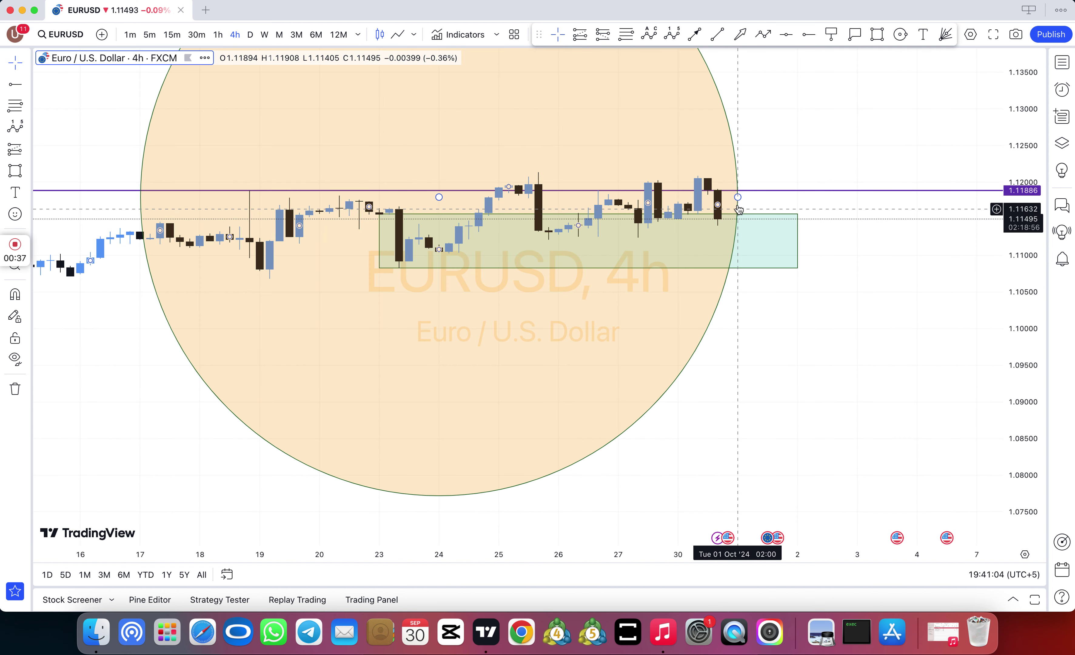
{"action": "left_click_drag", "start_coordinate": [738, 198], "coordinate": [422, 186]}
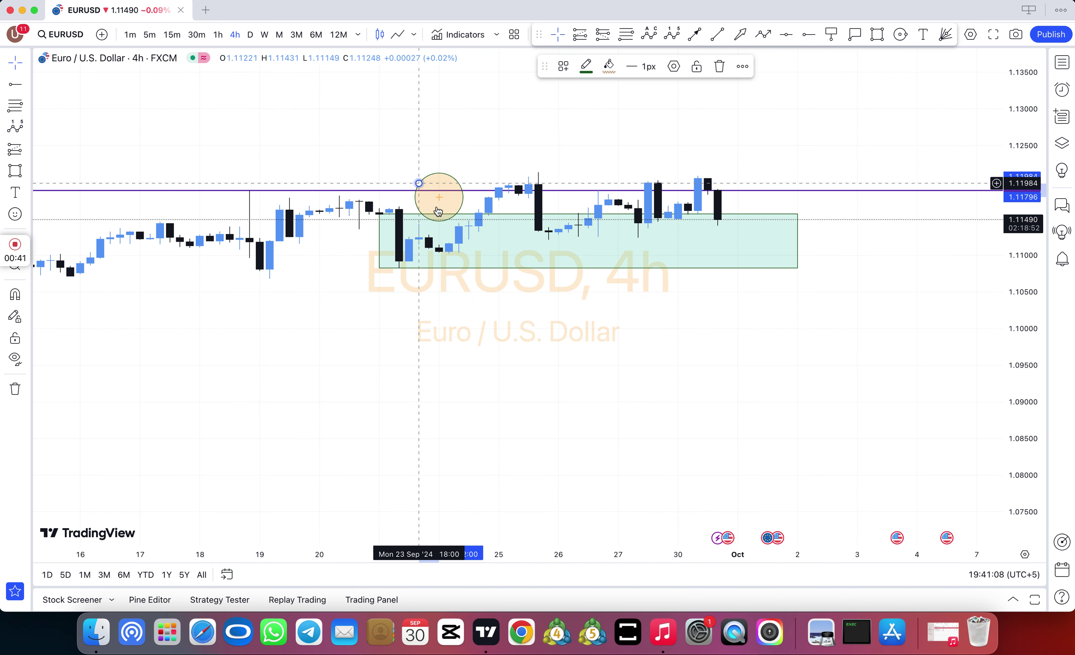
{"action": "left_click", "coordinate": [719, 66]}
Zoom out and stretch the price scale so the candles look taller.
{"action": "left_click", "coordinate": [732, 220]}
{"action": "scroll", "coordinate": [732, 219], "scroll_direction": "down", "scroll_amount": 3}
{"action": "scroll", "coordinate": [732, 220], "scroll_direction": "down", "scroll_amount": 5}
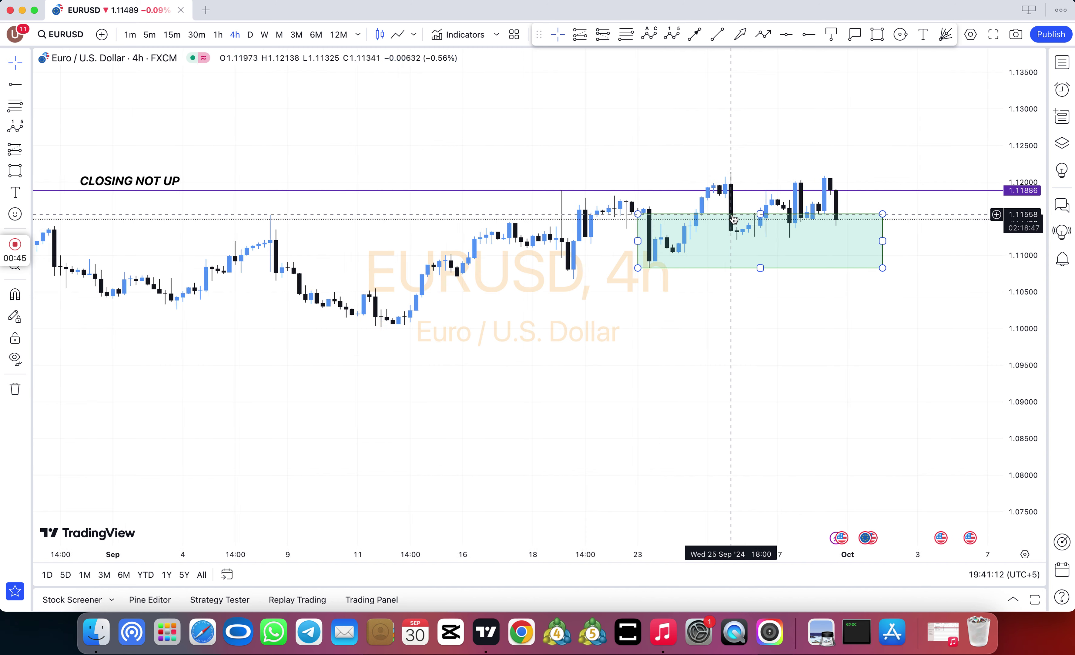
{"action": "left_click_drag", "start_coordinate": [1022, 355], "coordinate": [1025, 99]}
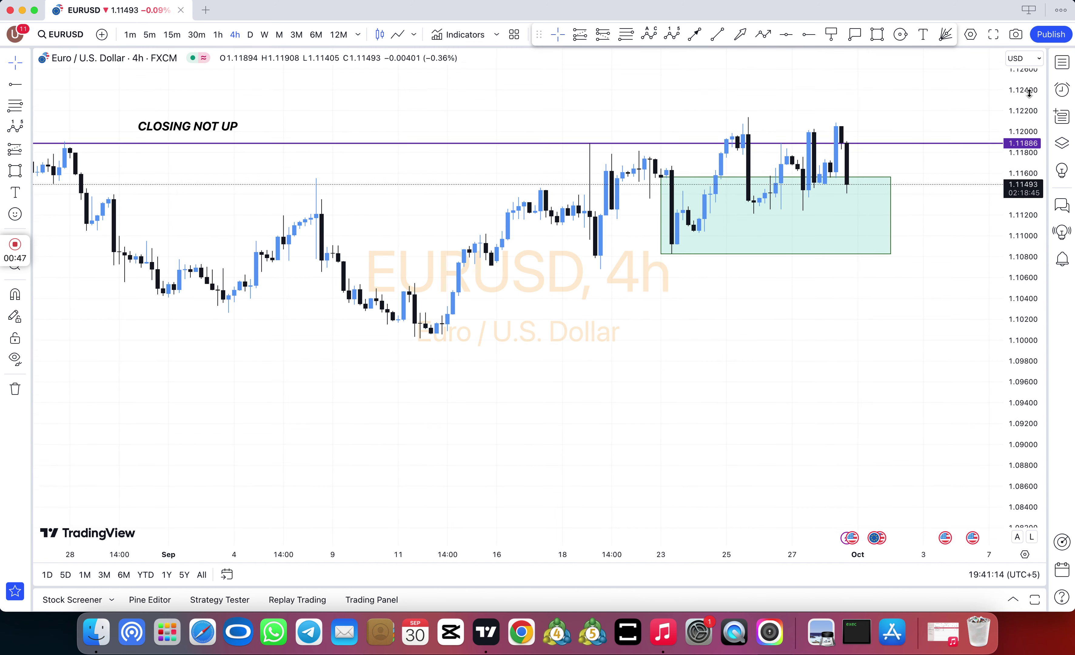
{"action": "left_click_drag", "start_coordinate": [868, 254], "coordinate": [774, 350]}
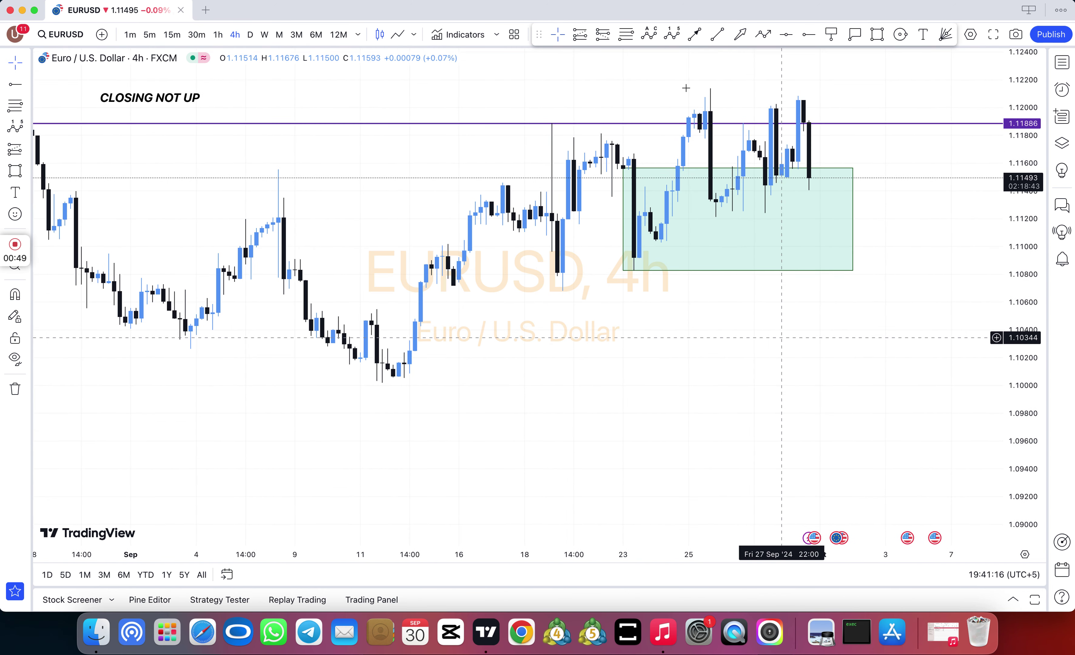
Draw a rising green trendline from the September low past the latest candles.
{"action": "left_click", "coordinate": [716, 34]}
{"action": "left_click", "coordinate": [398, 385]}
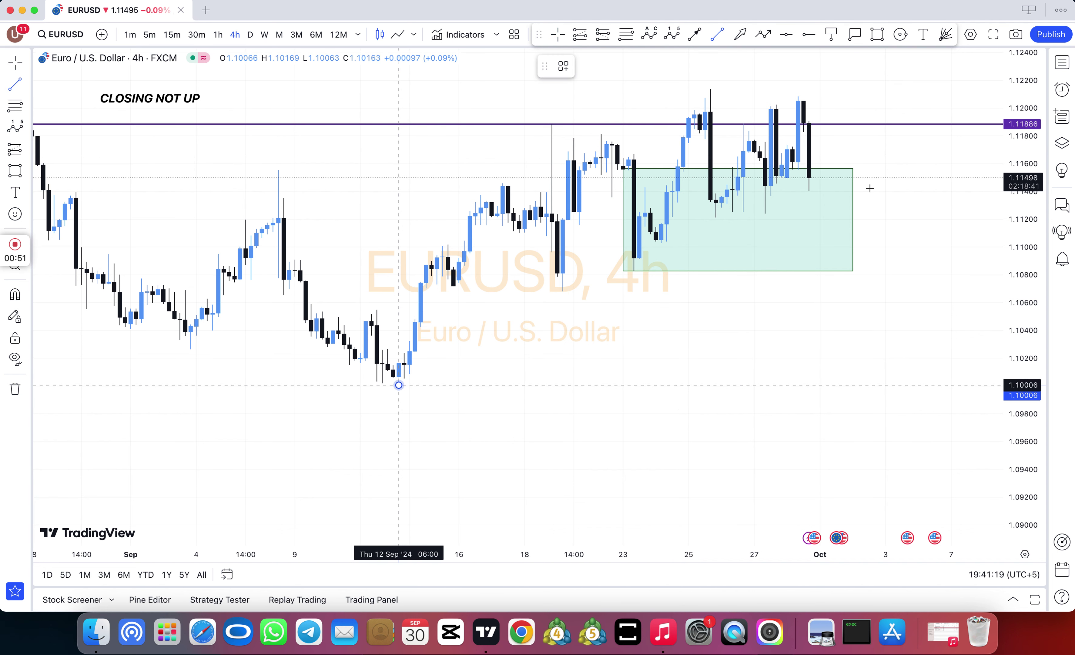
{"action": "left_click", "coordinate": [870, 163]}
Narrow the demand zone to about 1.1125–1.1162 and switch to the 1-hour chart.
{"action": "left_click", "coordinate": [852, 273]}
{"action": "left_click_drag", "start_coordinate": [852, 272], "coordinate": [860, 208]}
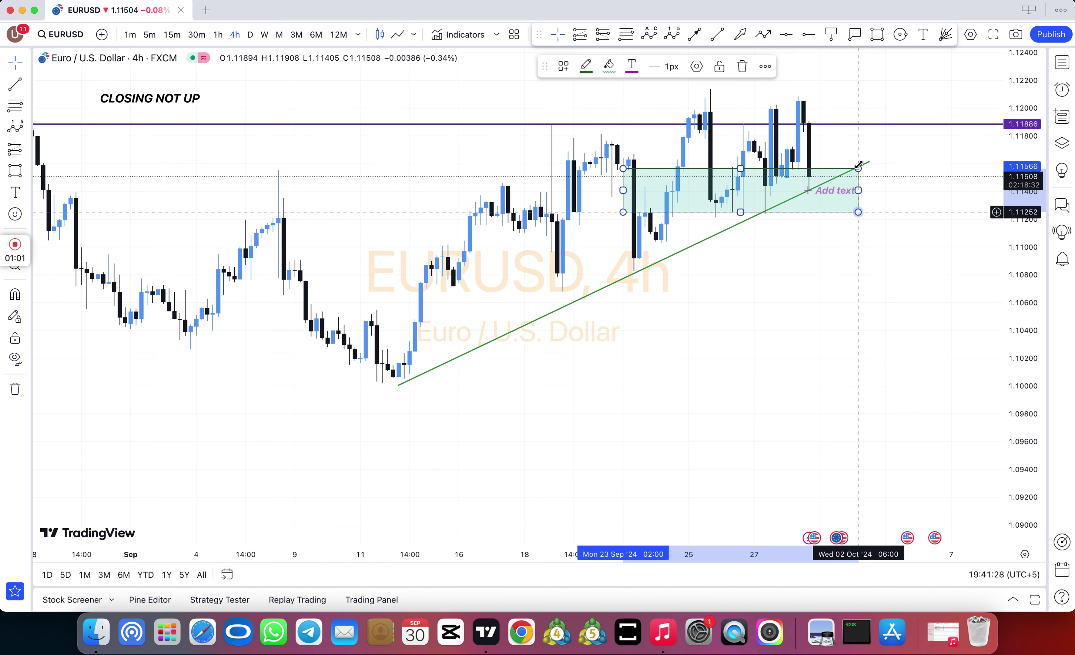
{"action": "left_click_drag", "start_coordinate": [860, 162], "coordinate": [861, 159]}
{"action": "left_click", "coordinate": [907, 162]}
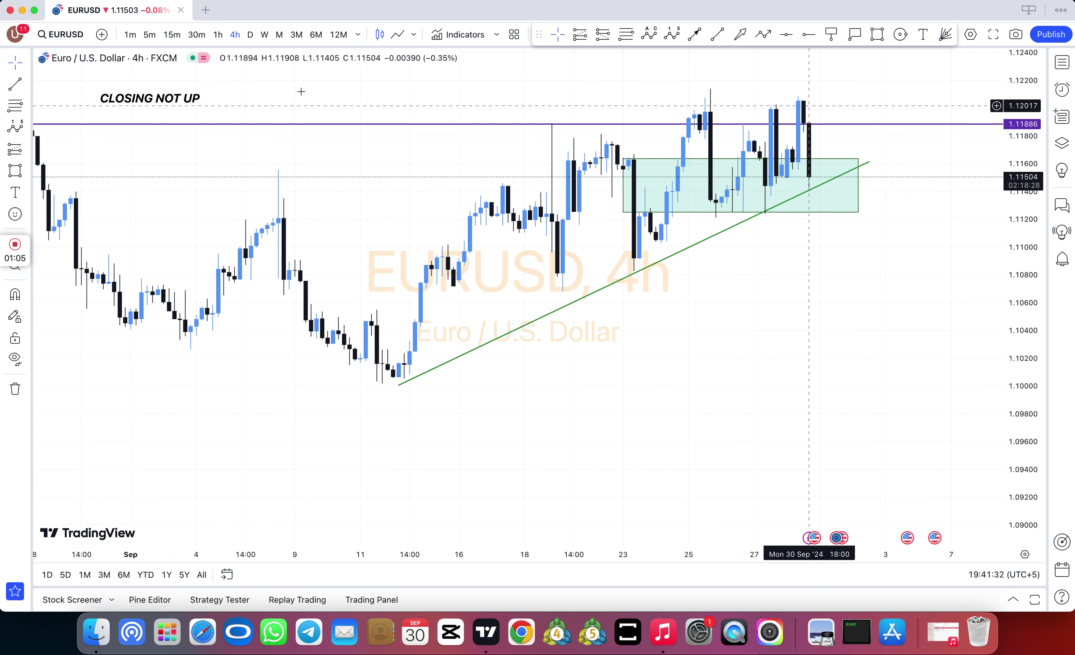
{"action": "left_click", "coordinate": [218, 36]}
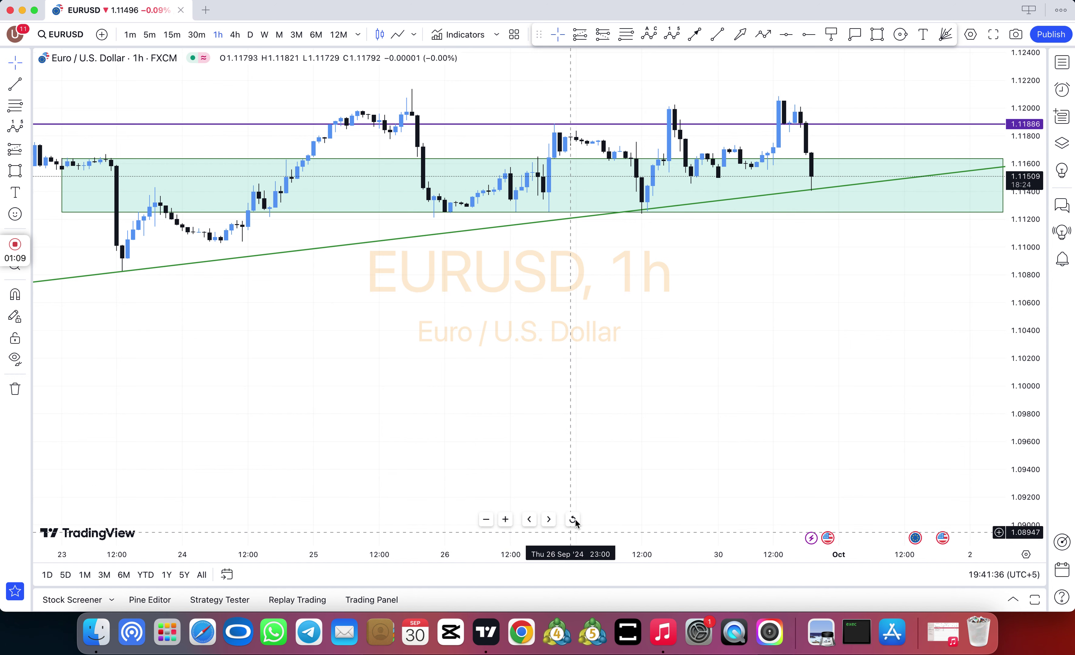
Draw an ABC pattern from the Sept 25 low through the Sept 26 high, Sept 27 low and C.
{"action": "left_click", "coordinate": [574, 521]}
{"action": "left_click_drag", "start_coordinate": [794, 446], "coordinate": [544, 475]}
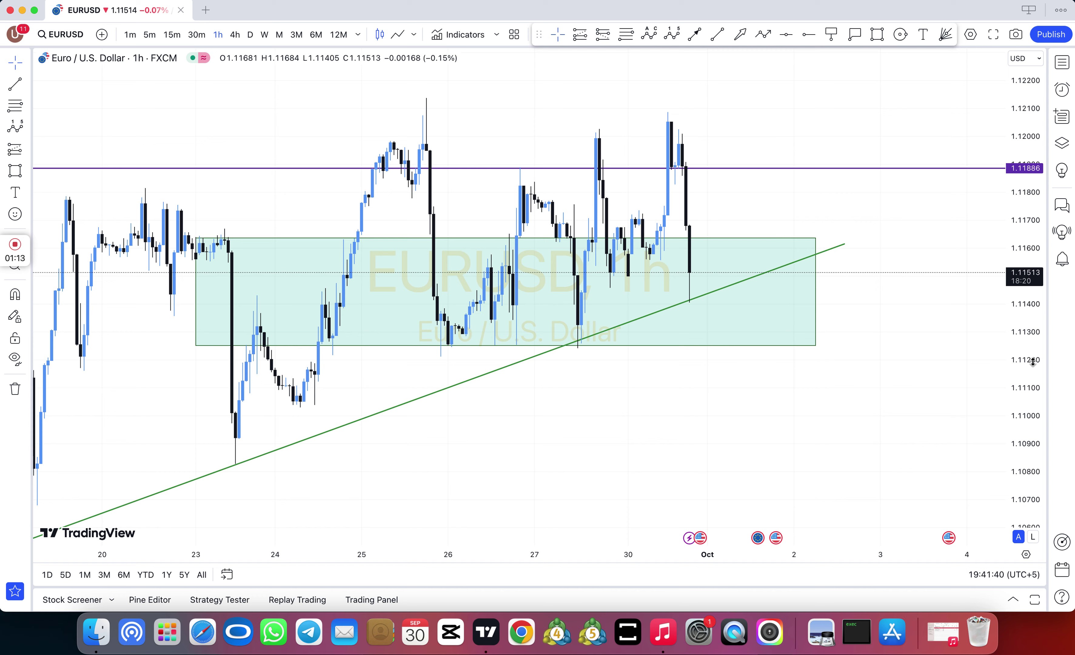
{"action": "left_click_drag", "start_coordinate": [1032, 361], "coordinate": [1034, 341]}
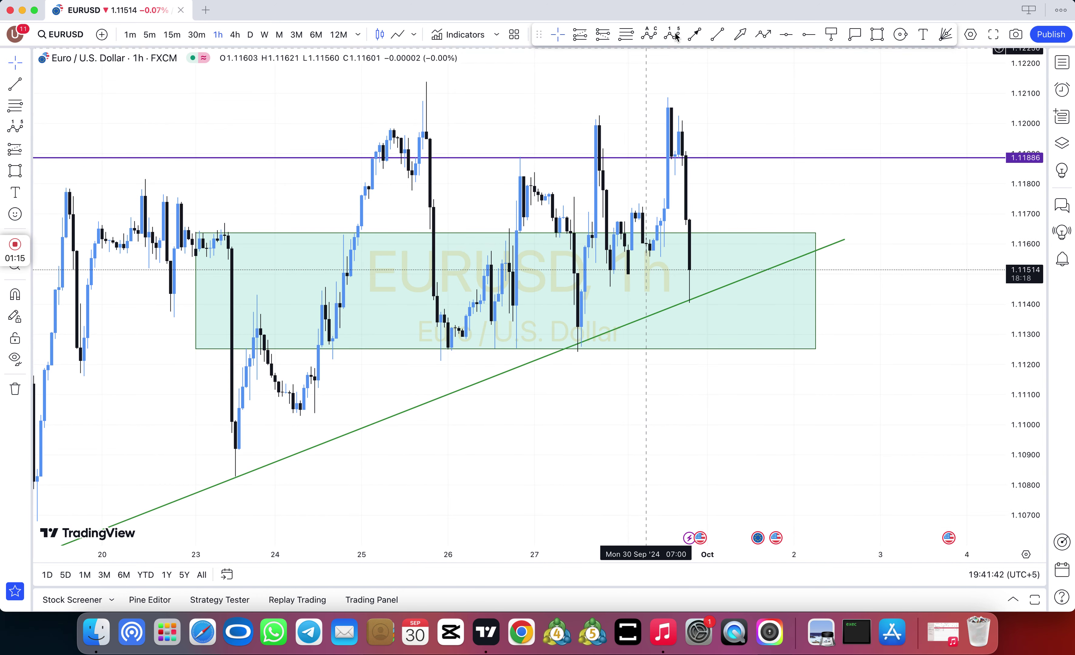
{"action": "left_click", "coordinate": [649, 34]}
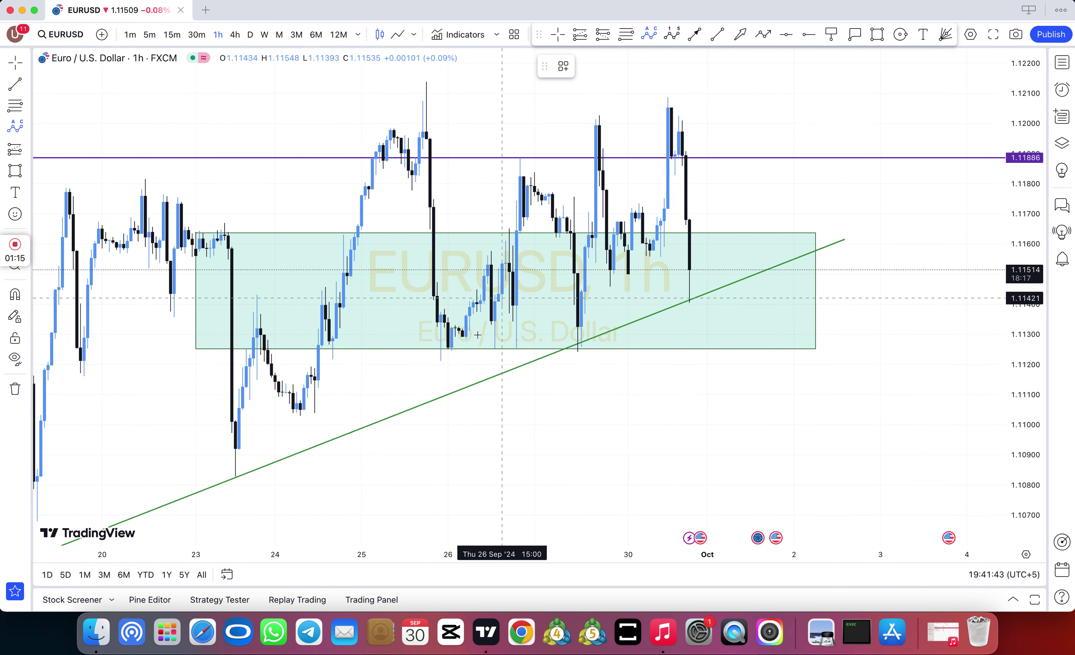
{"action": "left_click", "coordinate": [440, 363]}
{"action": "left_click", "coordinate": [520, 180]}
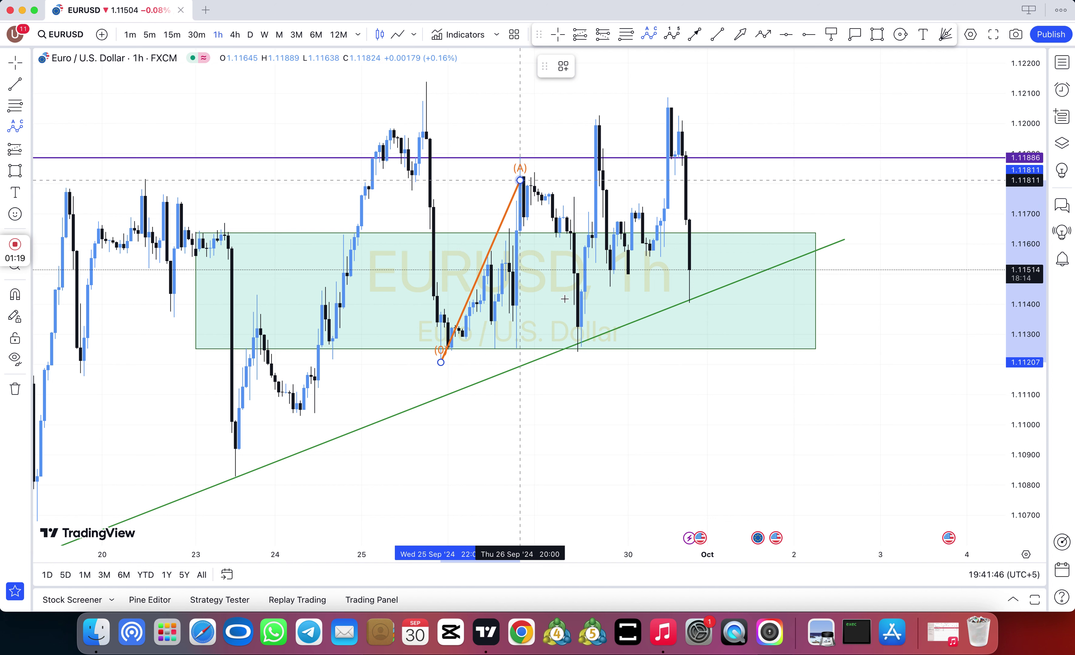
{"action": "left_click", "coordinate": [574, 336]}
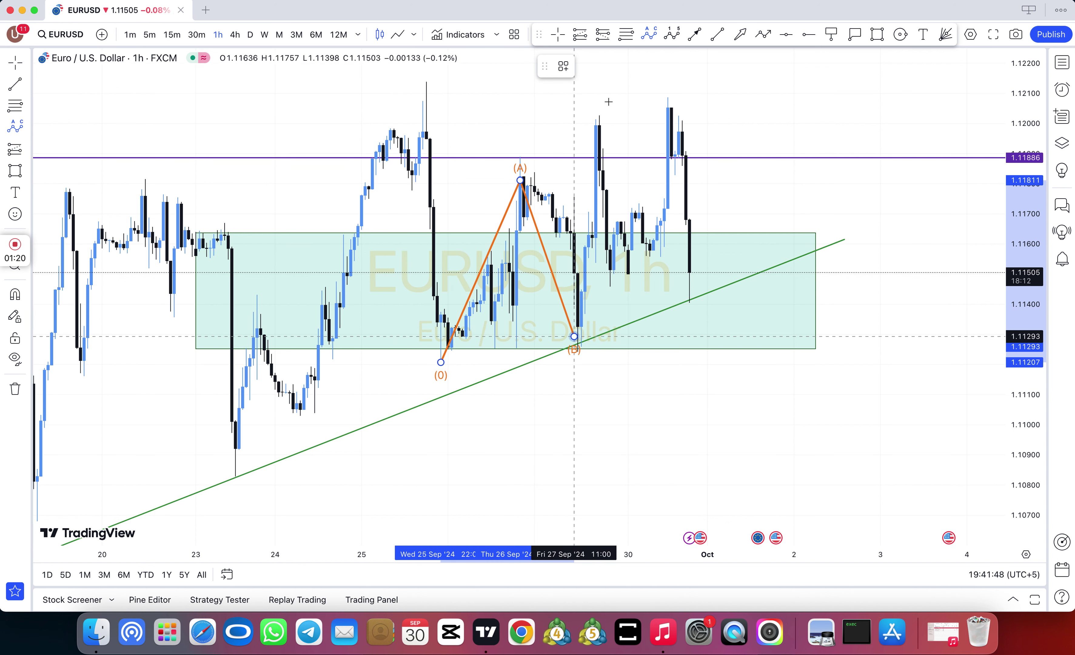
{"action": "left_click", "coordinate": [603, 127]}
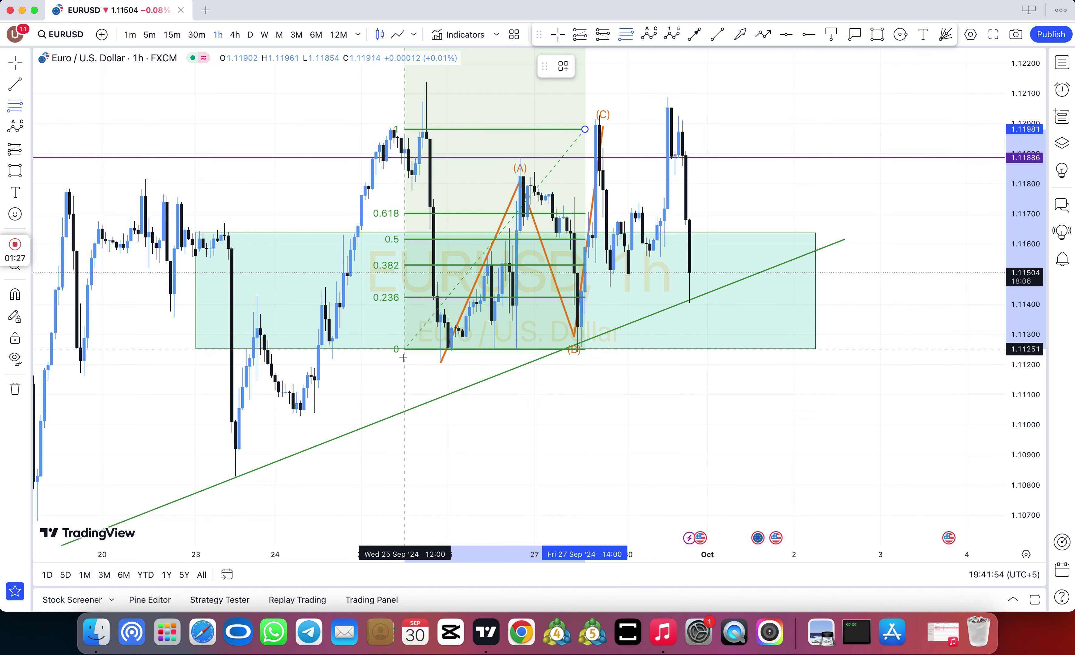
Anchor the Fibonacci's 0 at the 1.1120 low and draw a horizontal line at its 1.618 level, 1.12460.
{"action": "left_click", "coordinate": [405, 362]}
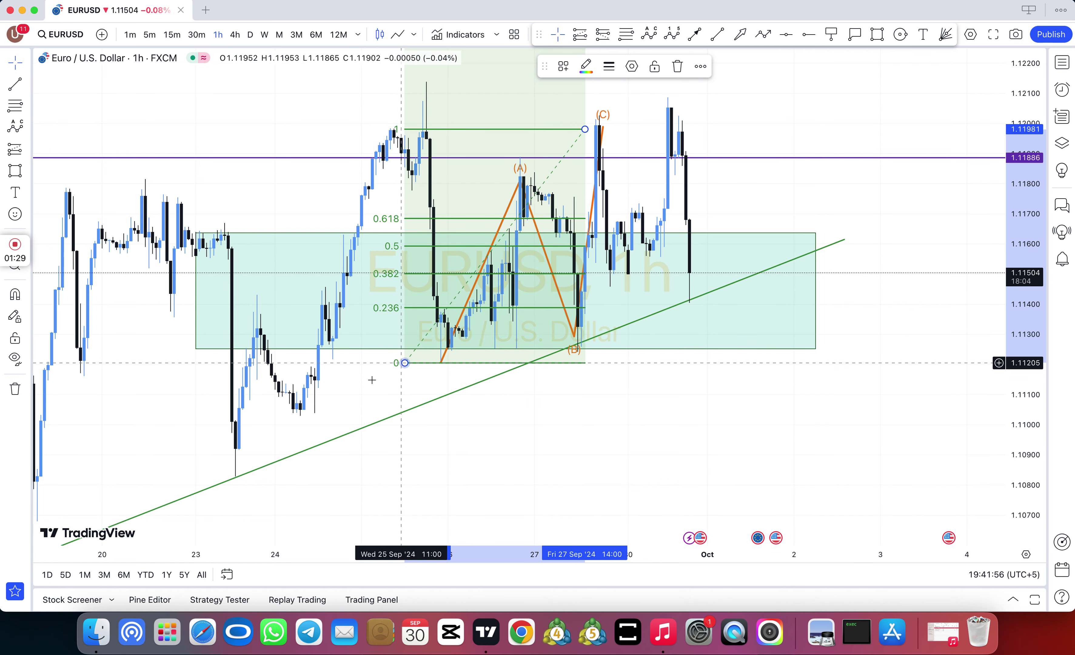
{"action": "left_click_drag", "start_coordinate": [836, 132], "coordinate": [861, 301]}
{"action": "right_click", "coordinate": [623, 280]}
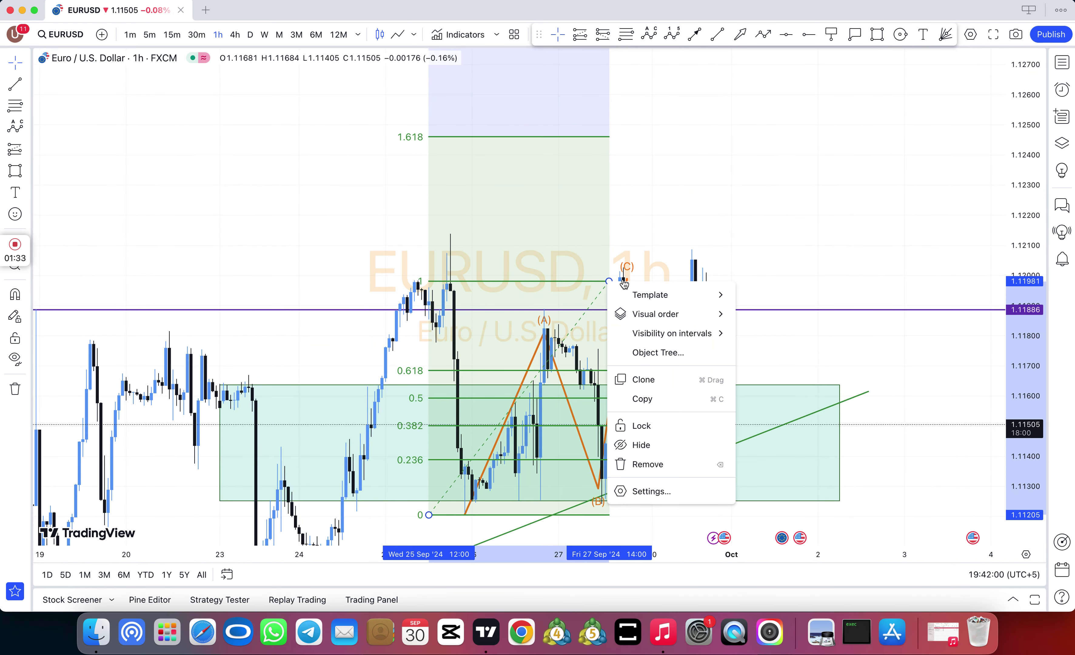
{"action": "left_click", "coordinate": [643, 262]}
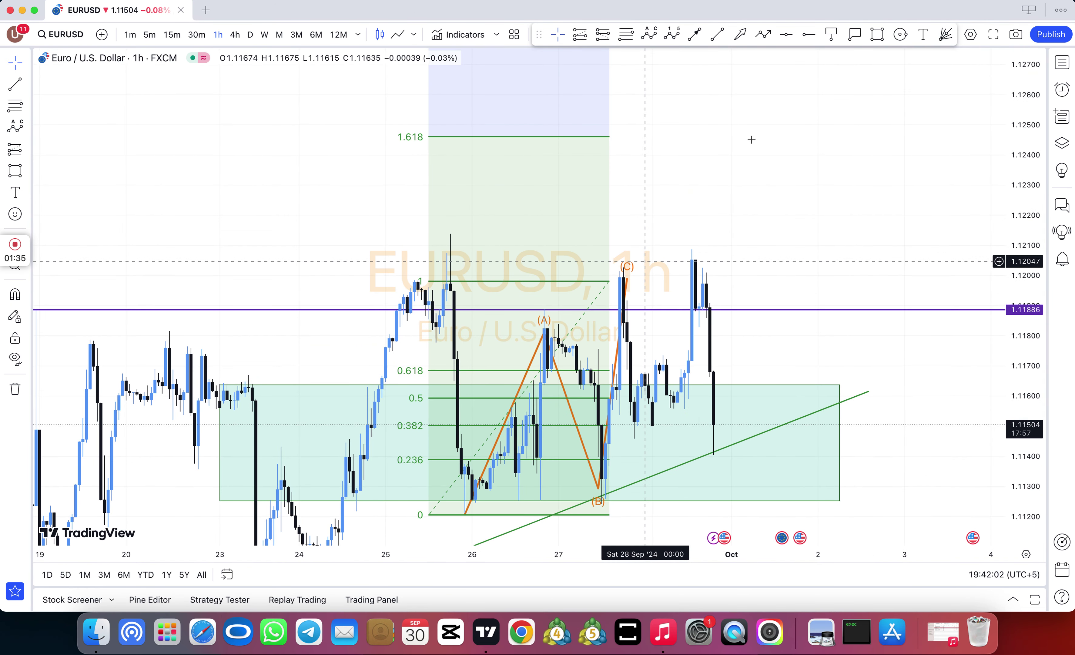
{"action": "left_click", "coordinate": [809, 35]}
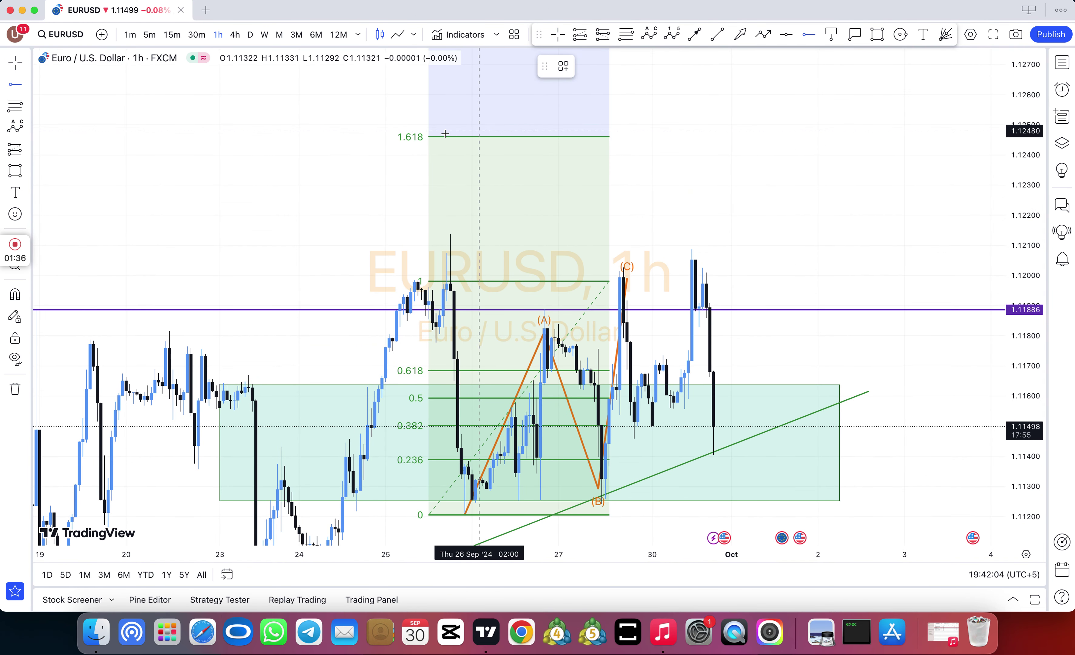
{"action": "left_click", "coordinate": [417, 136]}
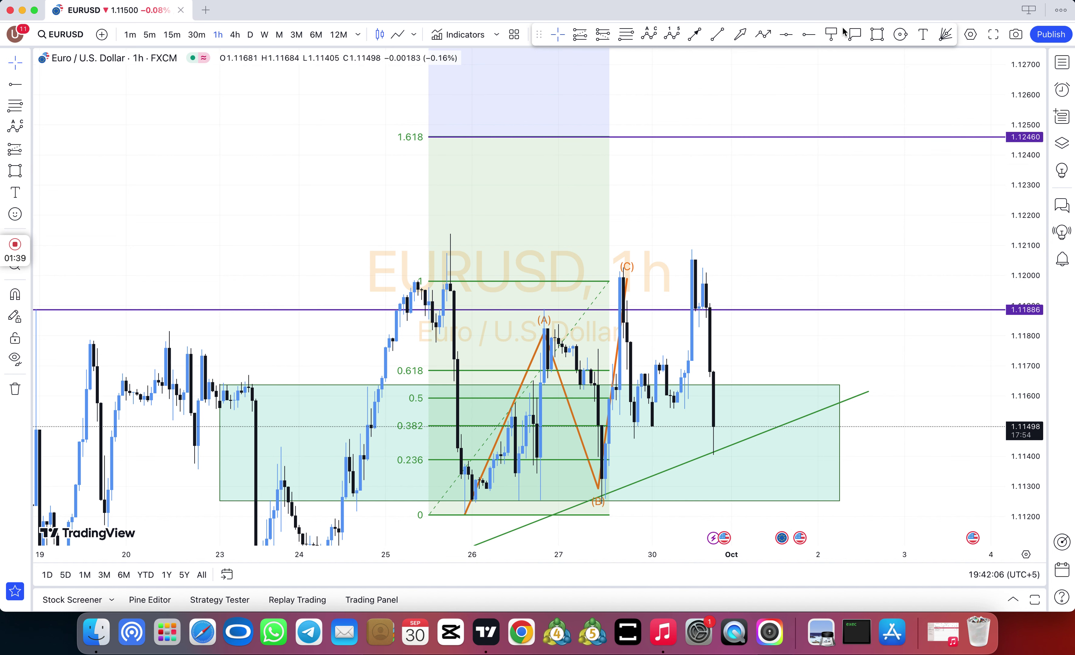
Tag the 1.618 line with a price label and lower the demand zone's top to 1.11496.
{"action": "left_click", "coordinate": [855, 35]}
{"action": "left_click", "coordinate": [565, 134]}
{"action": "left_click_drag", "start_coordinate": [782, 278], "coordinate": [674, 189]}
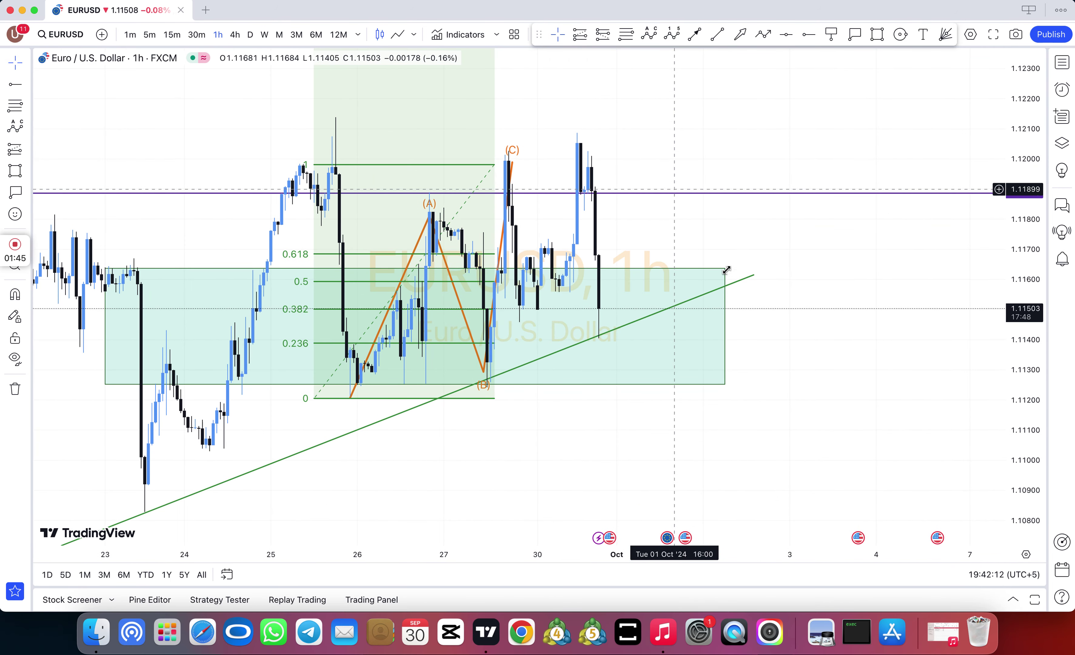
{"action": "left_click_drag", "start_coordinate": [724, 268], "coordinate": [726, 311]}
{"action": "left_click", "coordinate": [826, 308]}
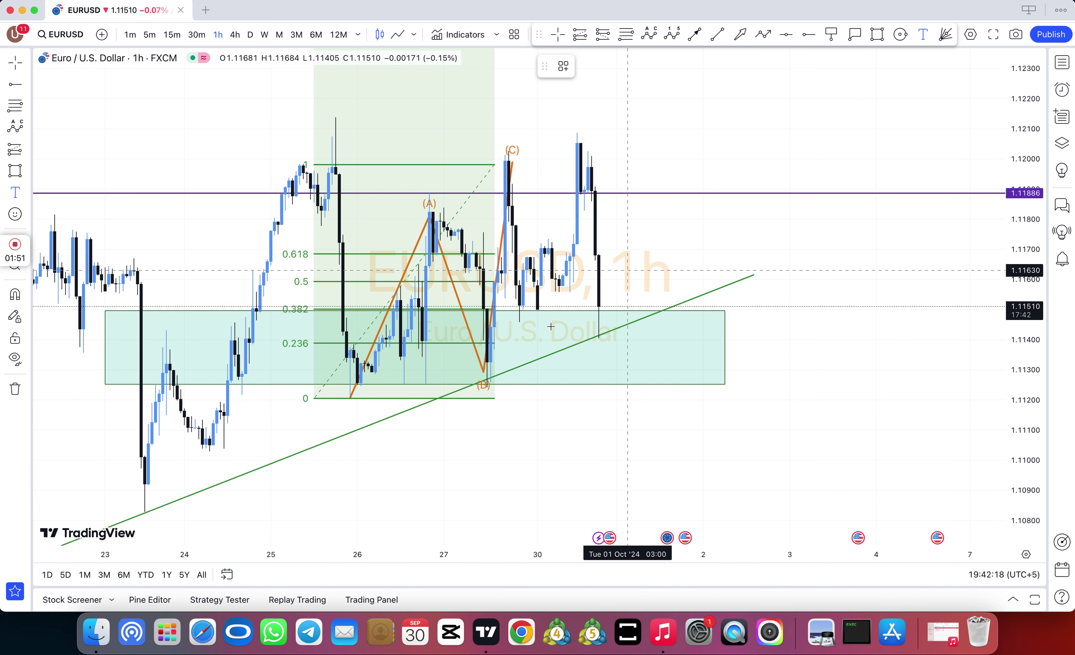
{"action": "left_click", "coordinate": [514, 342]}
Write 'SNR , TREND , DEMAND' in the demand zone and draw a level line from the (C) peak.
{"action": "type", "text": "SNR , TREND , DEMAND"}
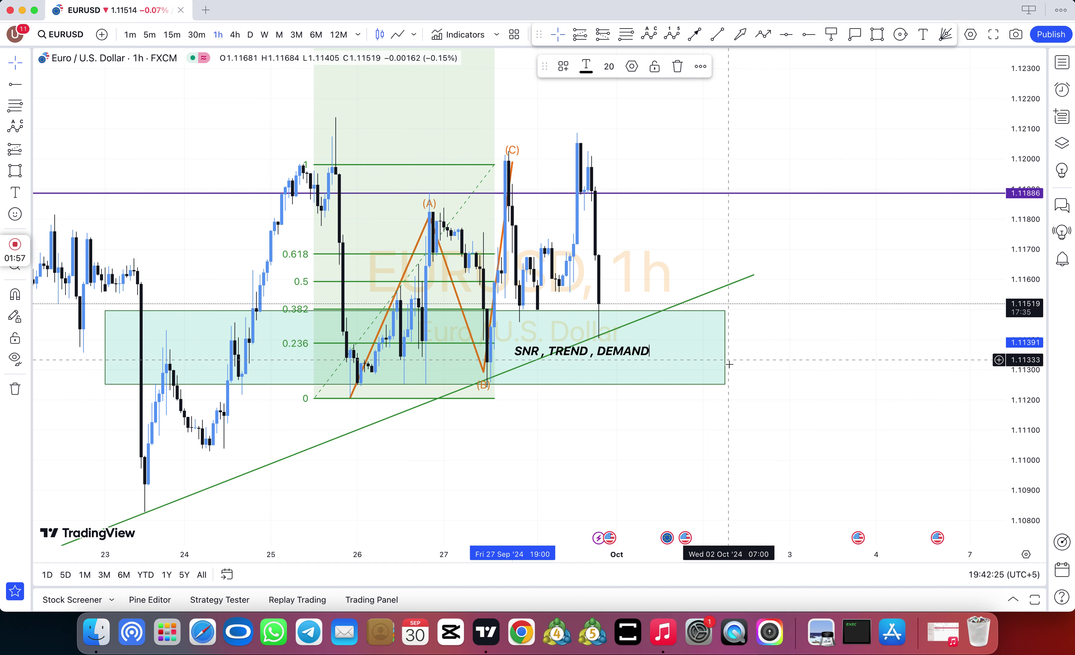
{"action": "left_click", "coordinate": [763, 353]}
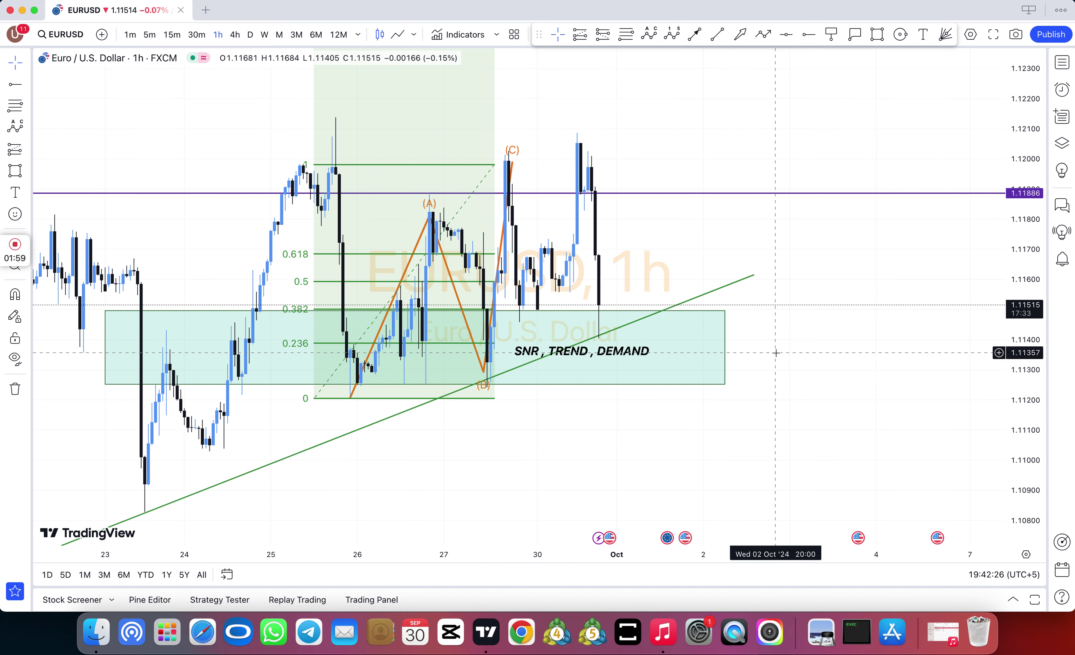
{"action": "left_click_drag", "start_coordinate": [682, 260], "coordinate": [697, 271]}
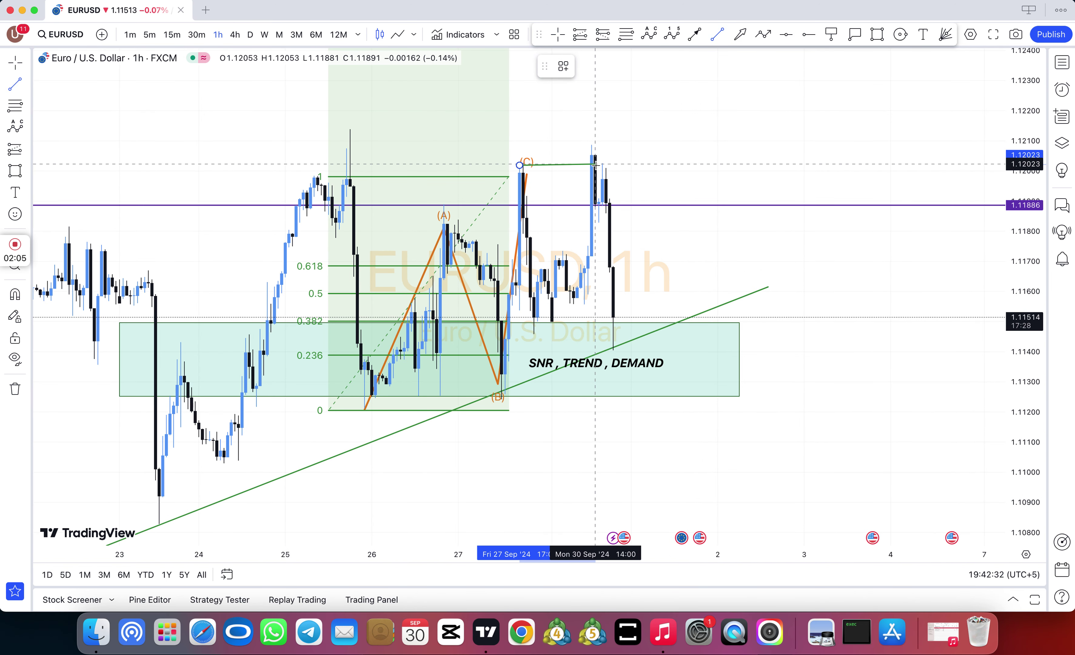
{"action": "left_click", "coordinate": [617, 162]}
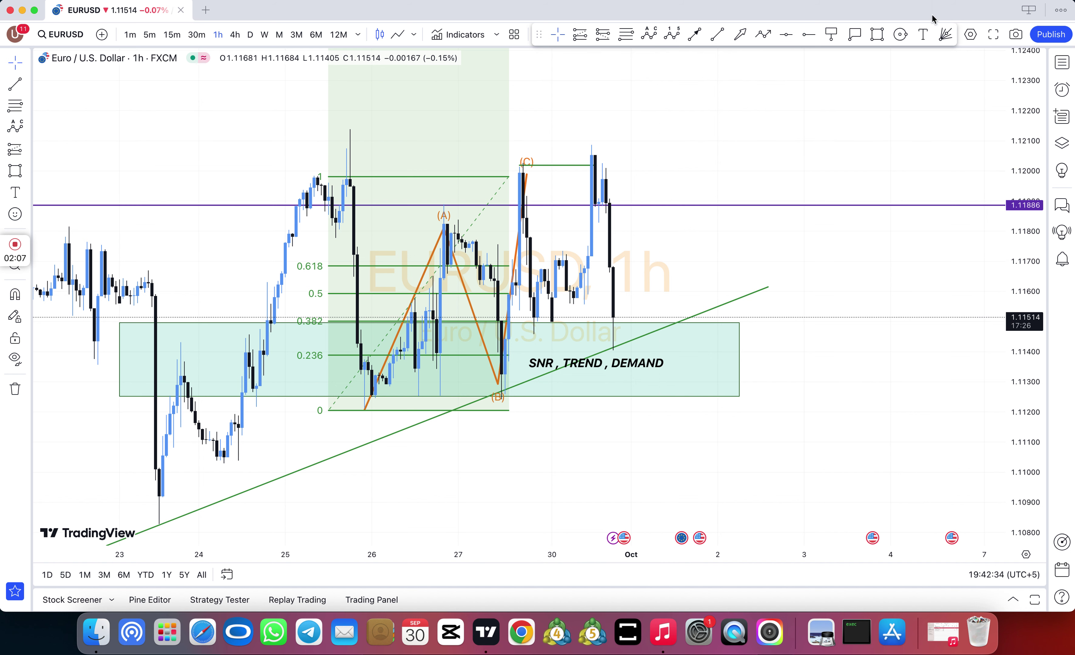
Add an 'HBO' text note beside the (C) peak.
{"action": "left_click", "coordinate": [924, 35]}
{"action": "left_click", "coordinate": [548, 152]}
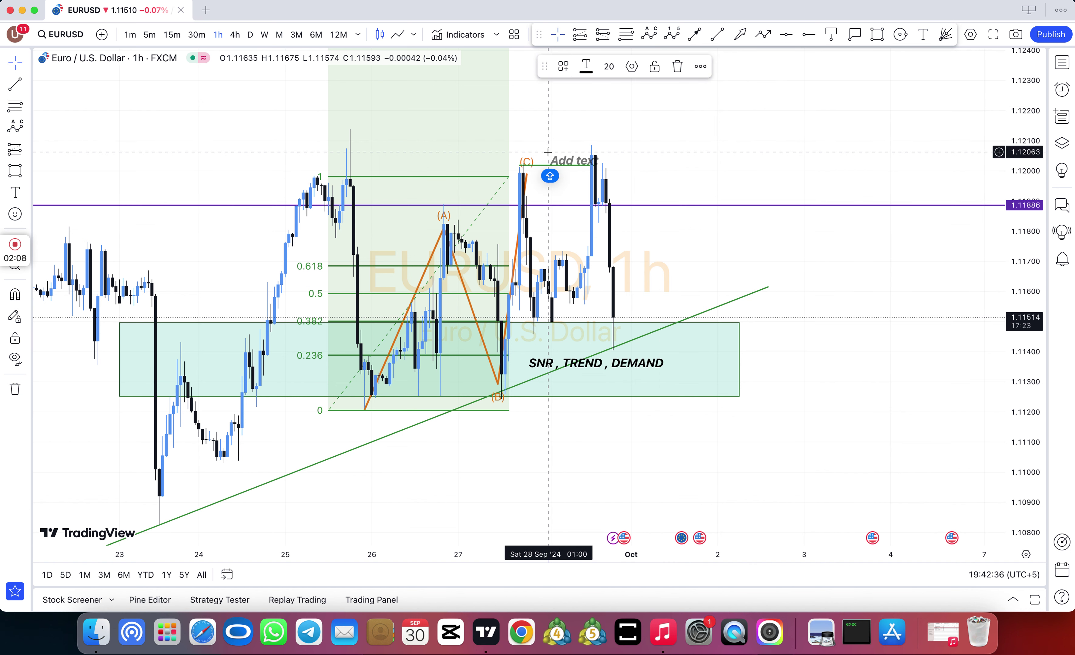
{"action": "left_click", "coordinate": [705, 152]}
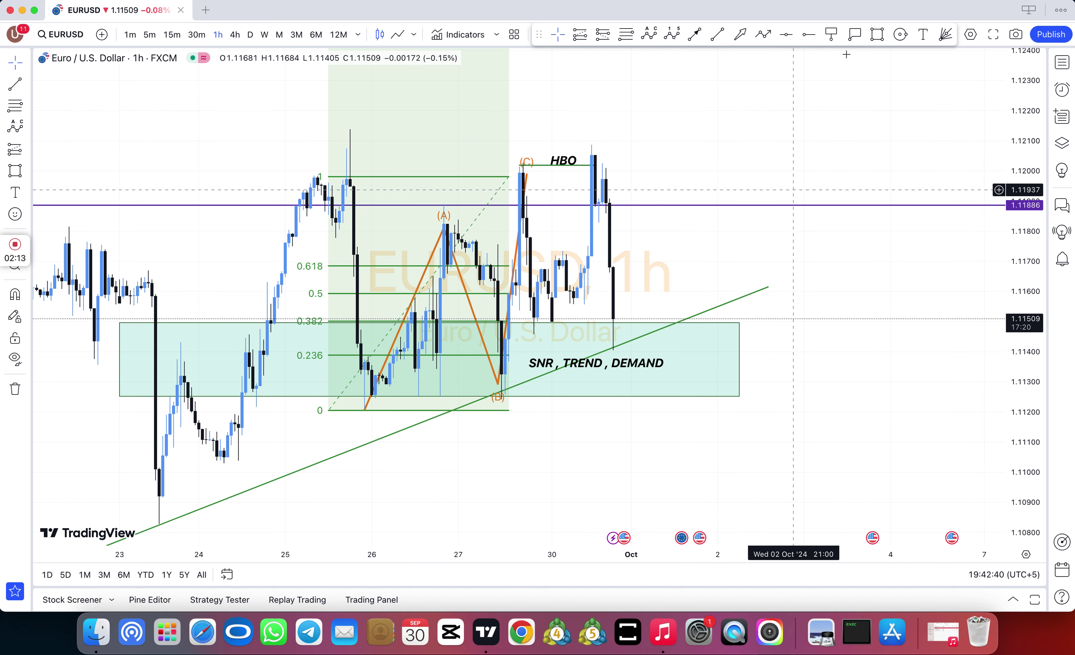
{"action": "left_click", "coordinate": [876, 34]}
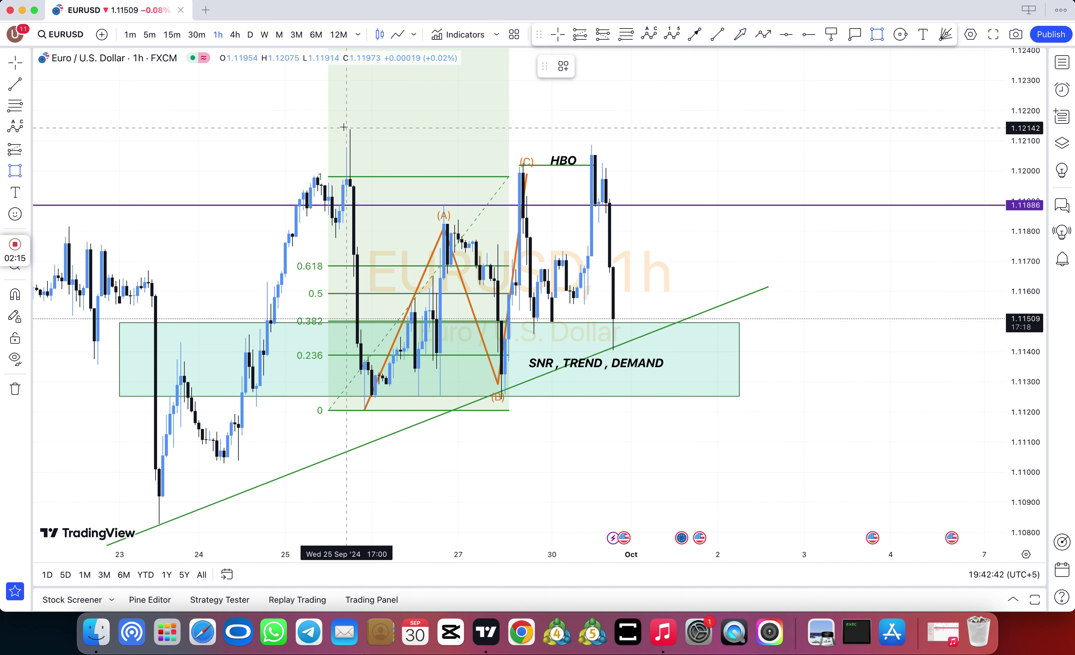
Draw a green box over the HBO highs, about 1.1195–1.1215, from the Sep 25 high onward.
{"action": "left_click_drag", "start_coordinate": [342, 126], "coordinate": [643, 184]}
{"action": "left_click", "coordinate": [642, 184]}
{"action": "left_click", "coordinate": [707, 169]}
{"action": "scroll", "coordinate": [771, 172], "scroll_direction": "down", "scroll_amount": 1}
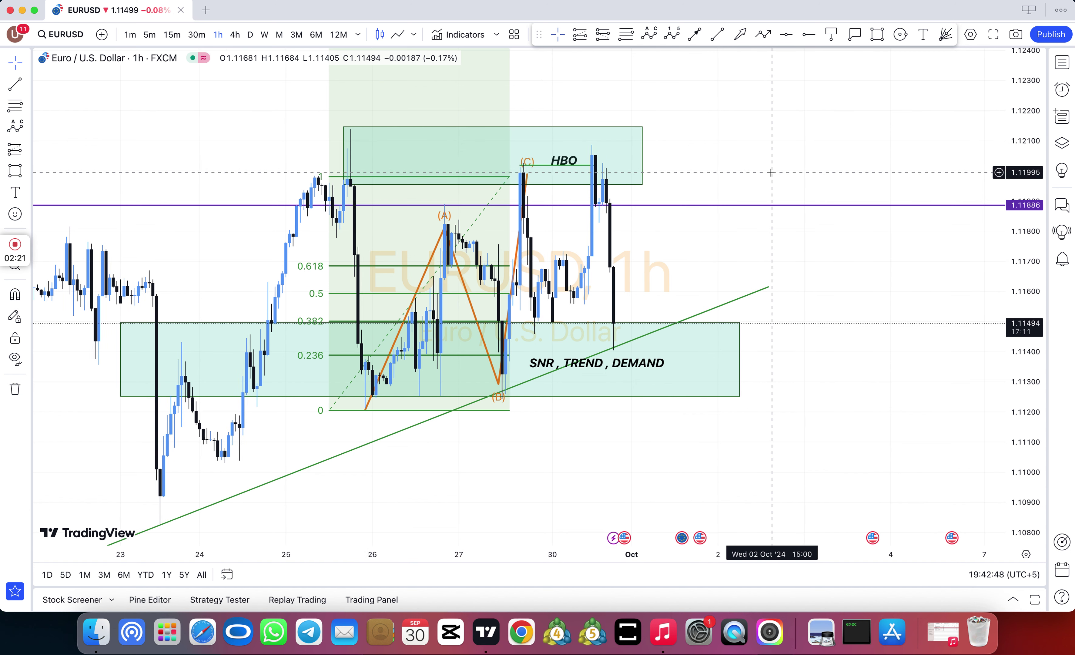
{"action": "scroll", "coordinate": [771, 173], "scroll_direction": "down", "scroll_amount": 1}
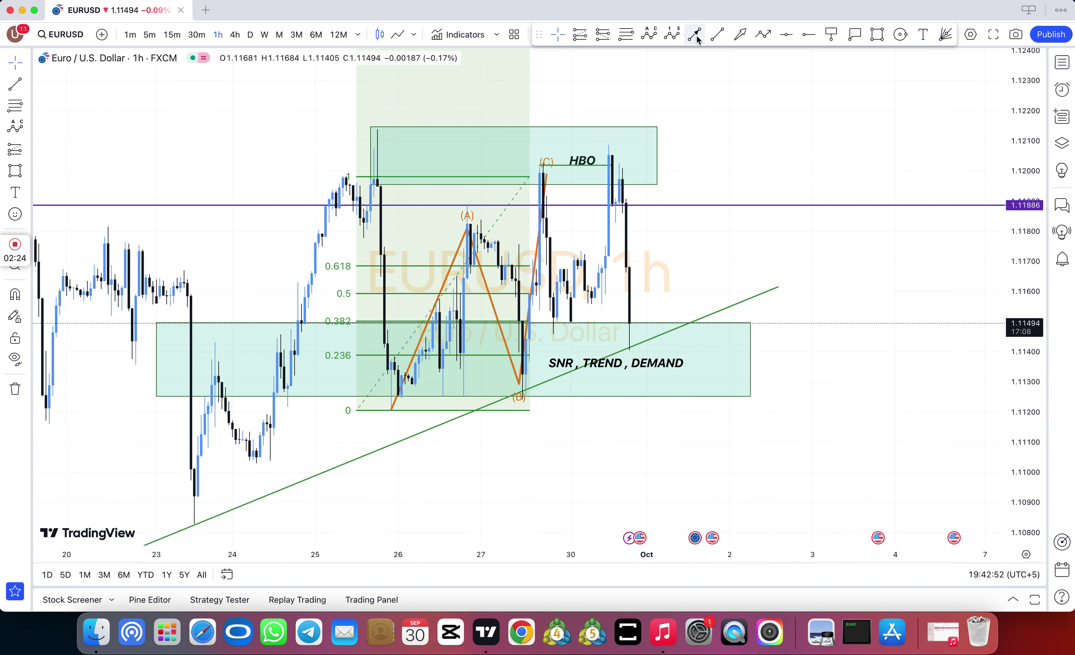
Draw a red projection path from current price up to about 1.1231, arrowing back down to 1.11886.
{"action": "left_click", "coordinate": [764, 35]}
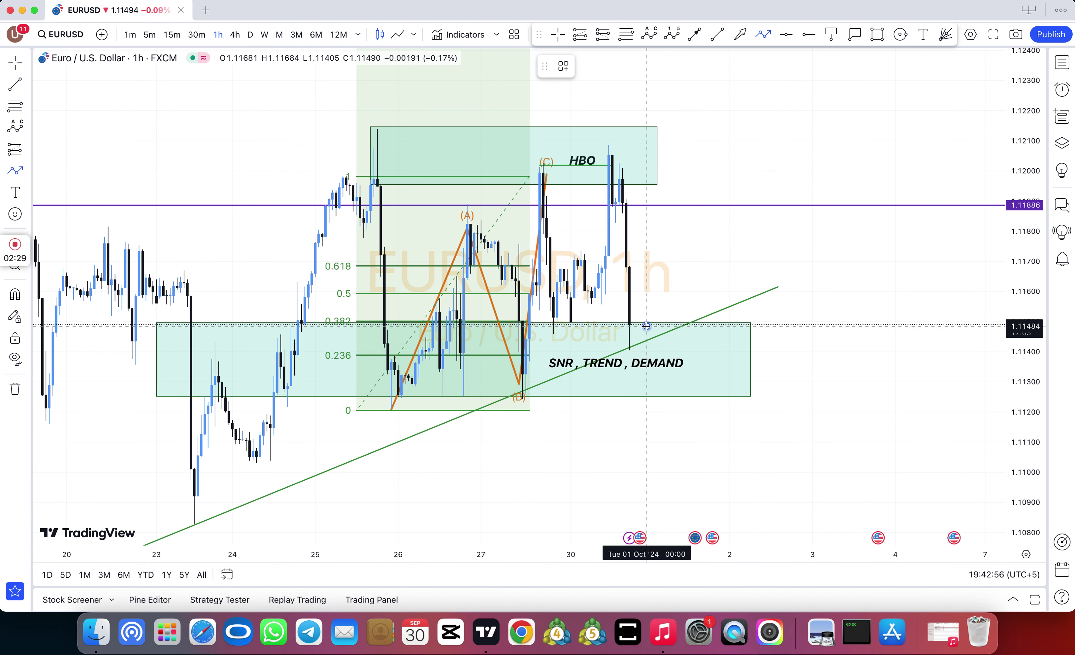
{"action": "left_click_drag", "start_coordinate": [646, 326], "coordinate": [663, 240]}
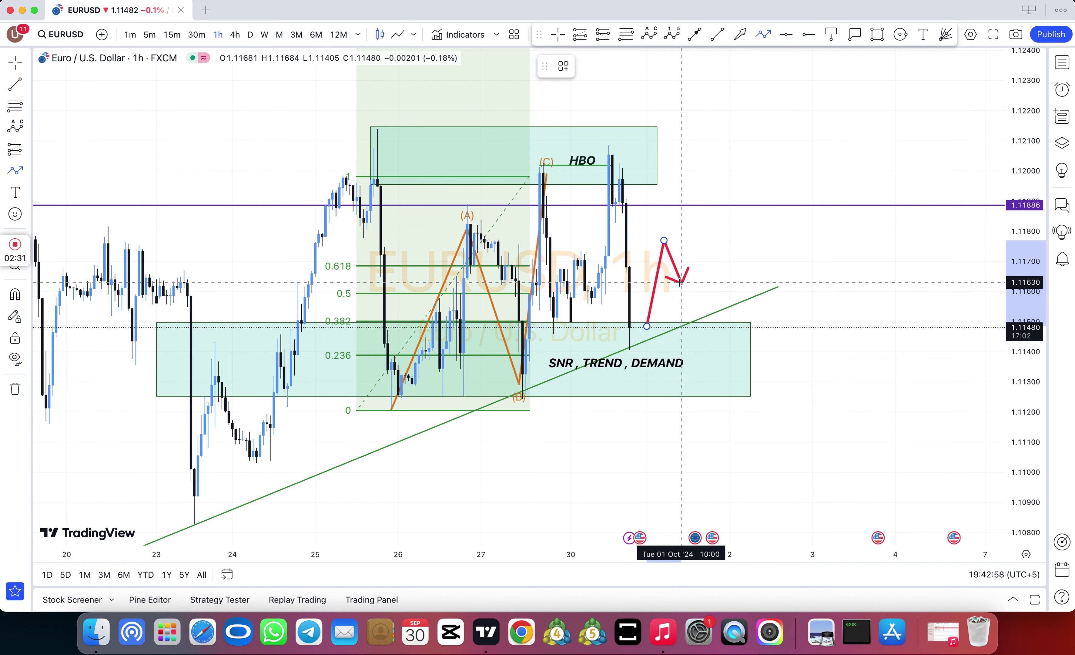
{"action": "left_click", "coordinate": [733, 77]}
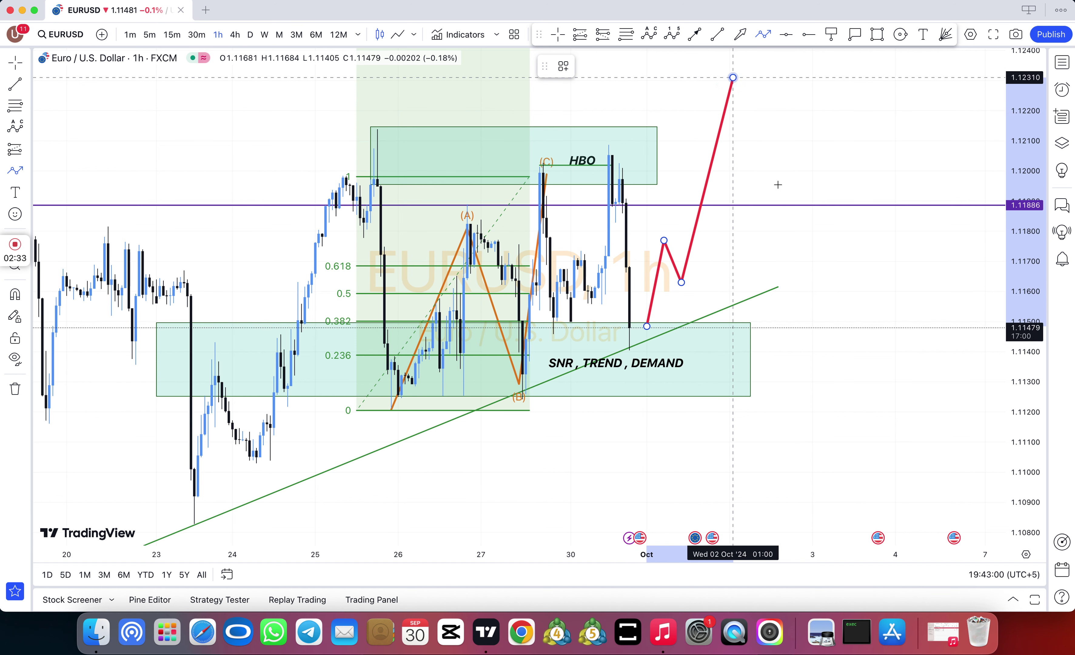
{"action": "double_click", "coordinate": [781, 198]}
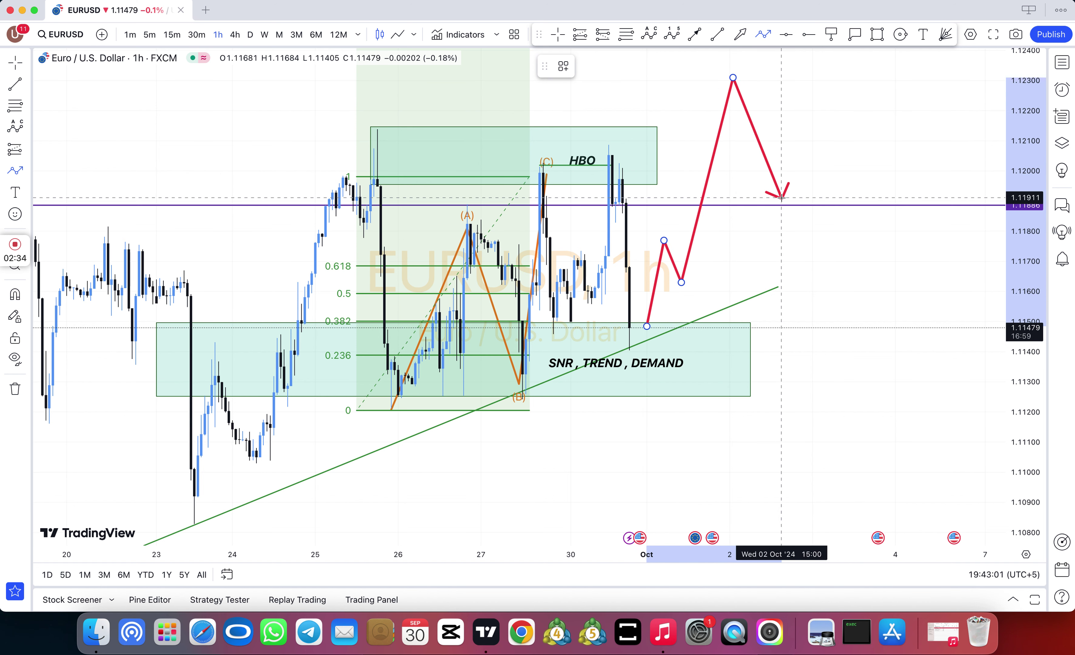
{"action": "left_click", "coordinate": [806, 268]}
{"action": "left_click_drag", "start_coordinate": [1026, 184], "coordinate": [972, 312]}
Add a thick green arrow from the path's end at 1.11886 up to the 1.12460 level.
{"action": "scroll", "coordinate": [857, 356], "scroll_direction": "down", "scroll_amount": 4}
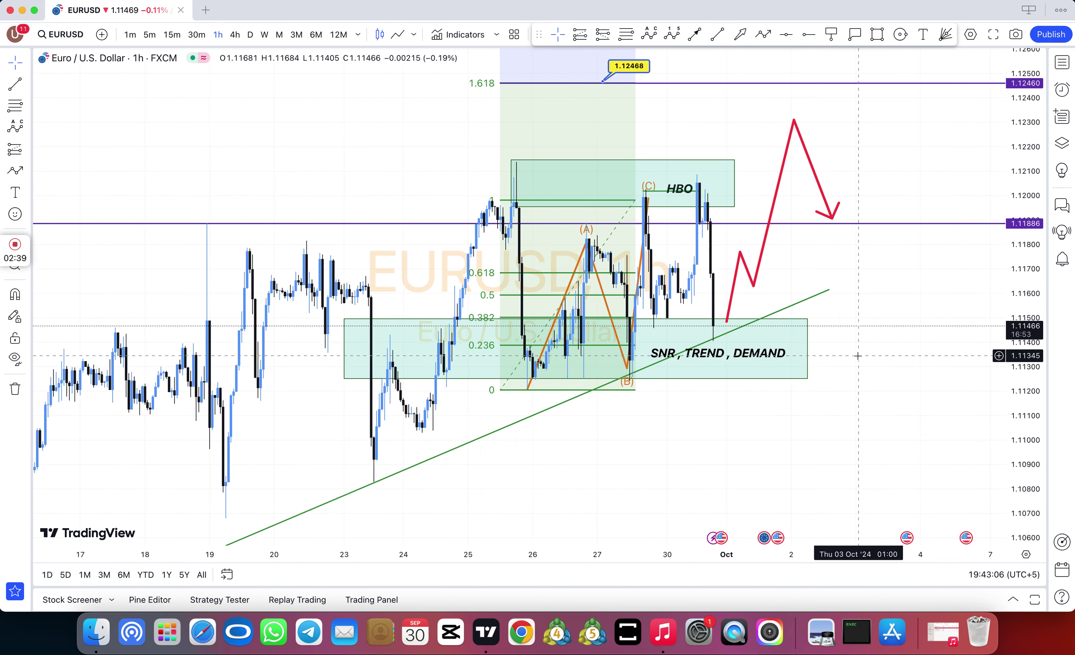
{"action": "left_click_drag", "start_coordinate": [862, 362], "coordinate": [754, 398]}
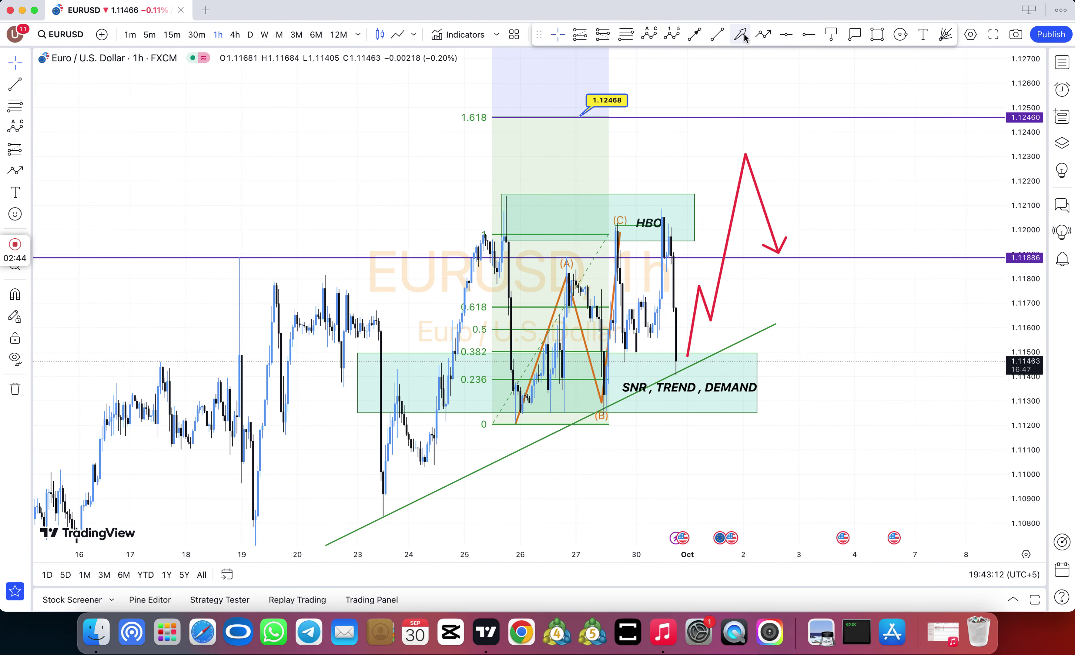
{"action": "left_click_drag", "start_coordinate": [787, 251], "coordinate": [827, 121]}
{"action": "left_click", "coordinate": [826, 121]}
{"action": "left_click", "coordinate": [879, 145]}
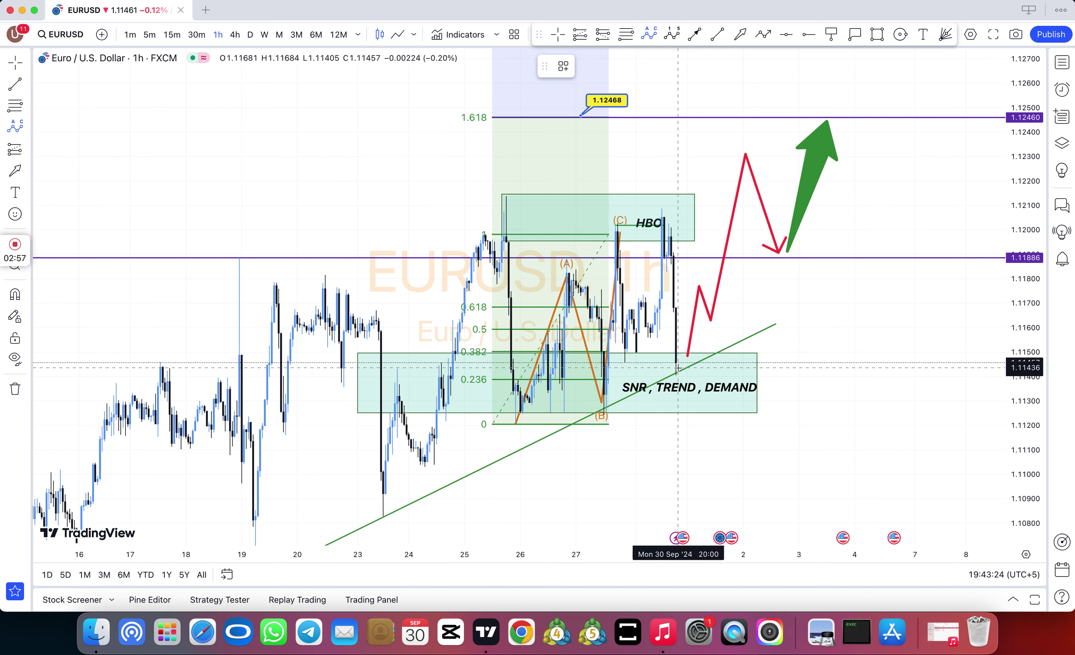
Draw an orange ABC wave from the (C) peak via the low and HBO high into the demand zone.
{"action": "left_click", "coordinate": [616, 225]}
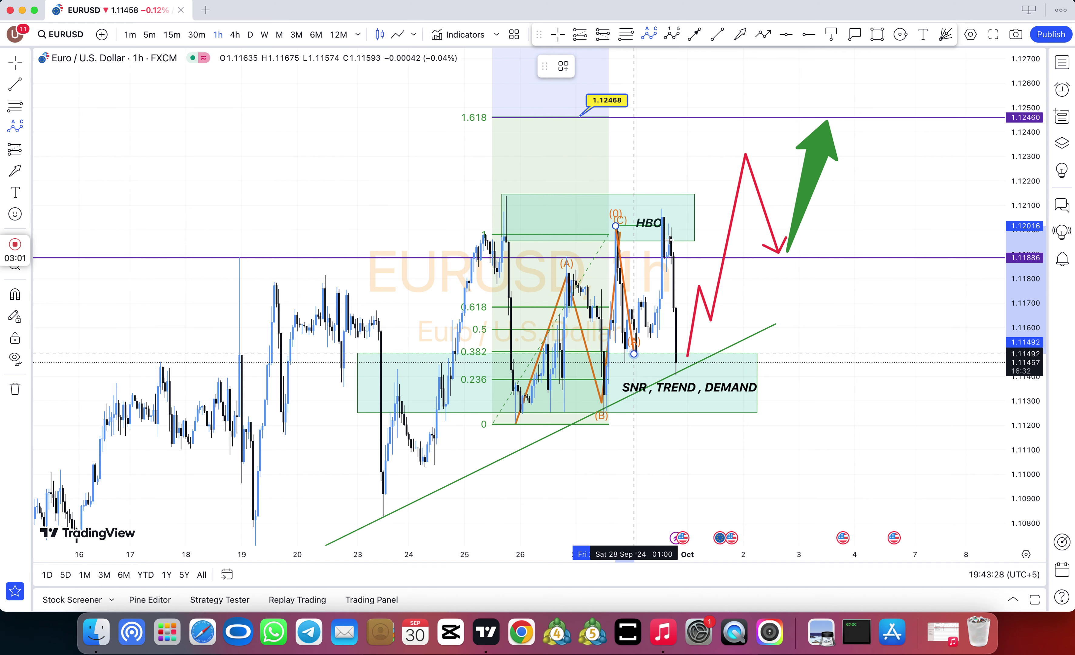
{"action": "left_click", "coordinate": [634, 353]}
{"action": "left_click", "coordinate": [669, 239]}
{"action": "left_click", "coordinate": [689, 399]}
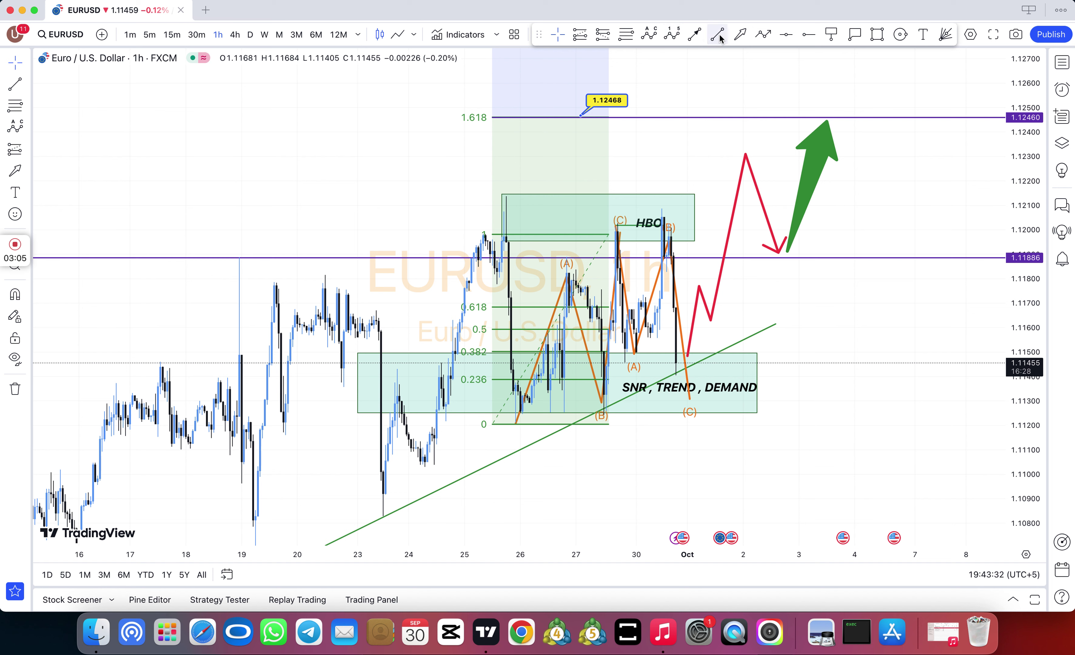
Draw a green arrow below the trendline pointing down toward 1.1098.
{"action": "left_click", "coordinate": [740, 35]}
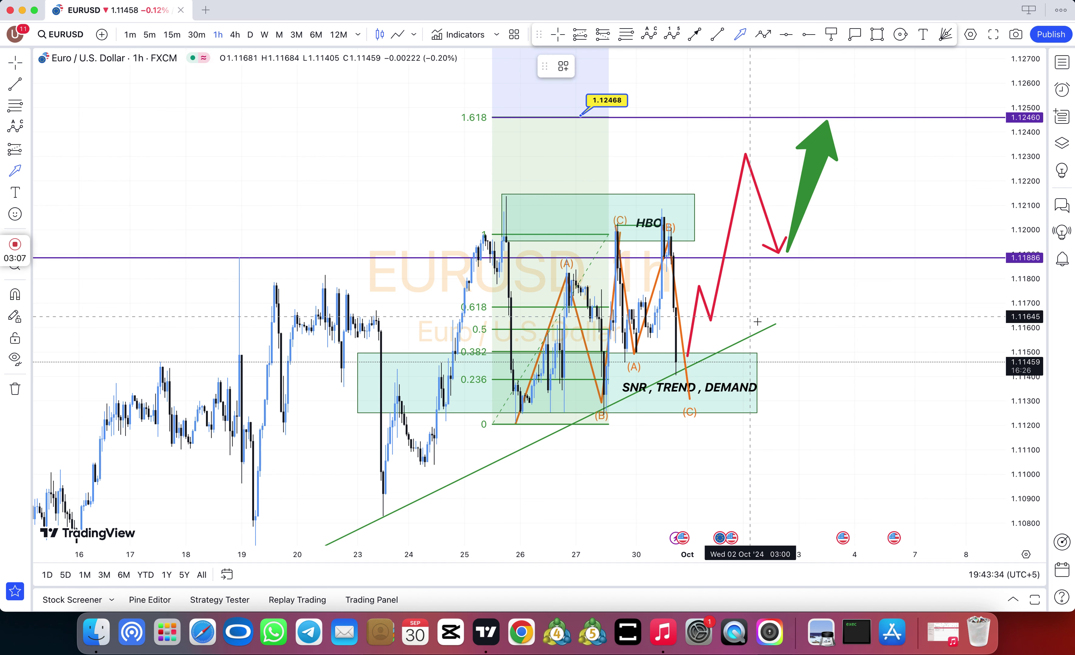
{"action": "mouse_move", "coordinate": [764, 333]}
{"action": "left_mouse_down"}
{"action": "mouse_move", "coordinate": [790, 478]}
{"action": "mouse_move", "coordinate": [802, 486]}
{"action": "left_mouse_up"}
{"action": "left_click", "coordinate": [803, 488]}
{"action": "left_click", "coordinate": [860, 437]}
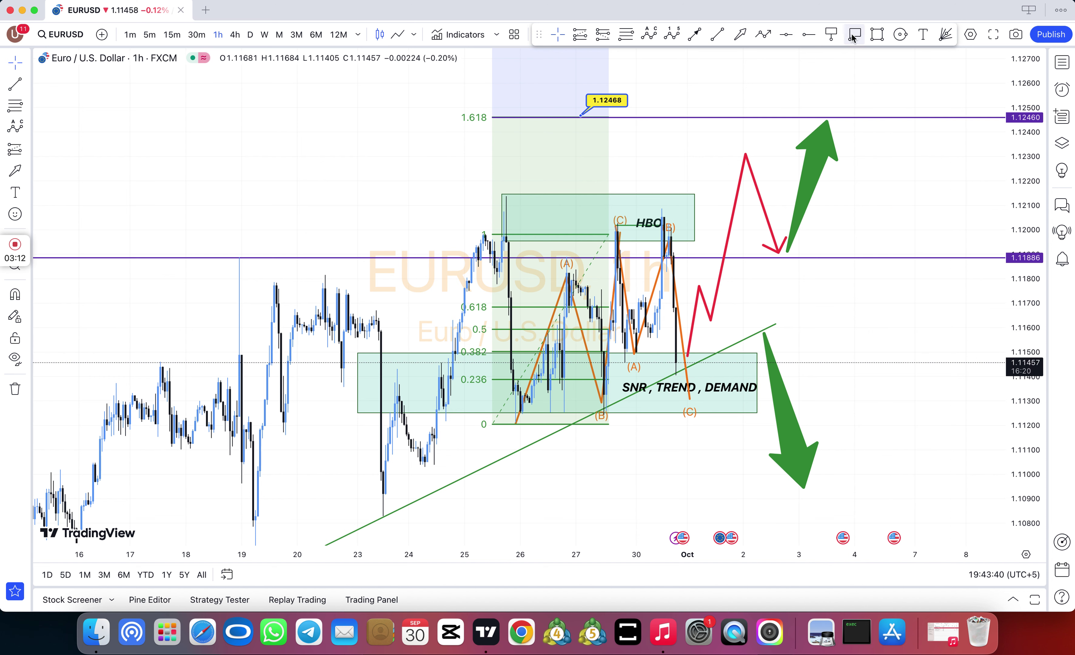
Add price labels 1.12463 on the 1.618 line, 1.11891 on the purple line, and 1.11495 and 1.11246 on the demand zone edges.
{"action": "left_click", "coordinate": [867, 116]}
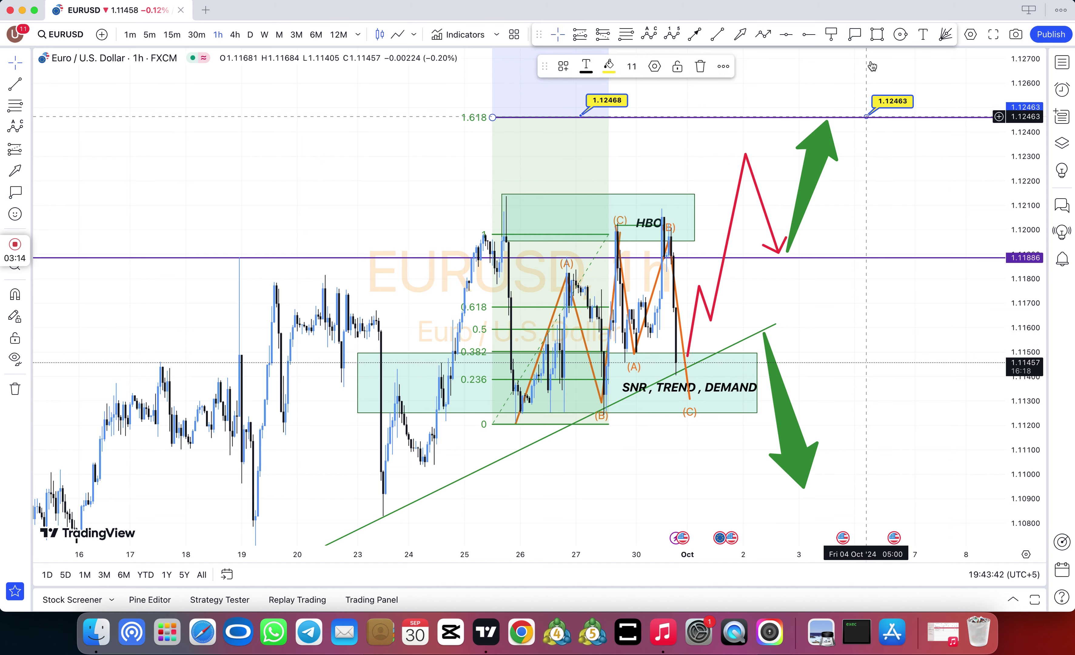
{"action": "left_click", "coordinate": [854, 34]}
{"action": "left_click", "coordinate": [869, 258]}
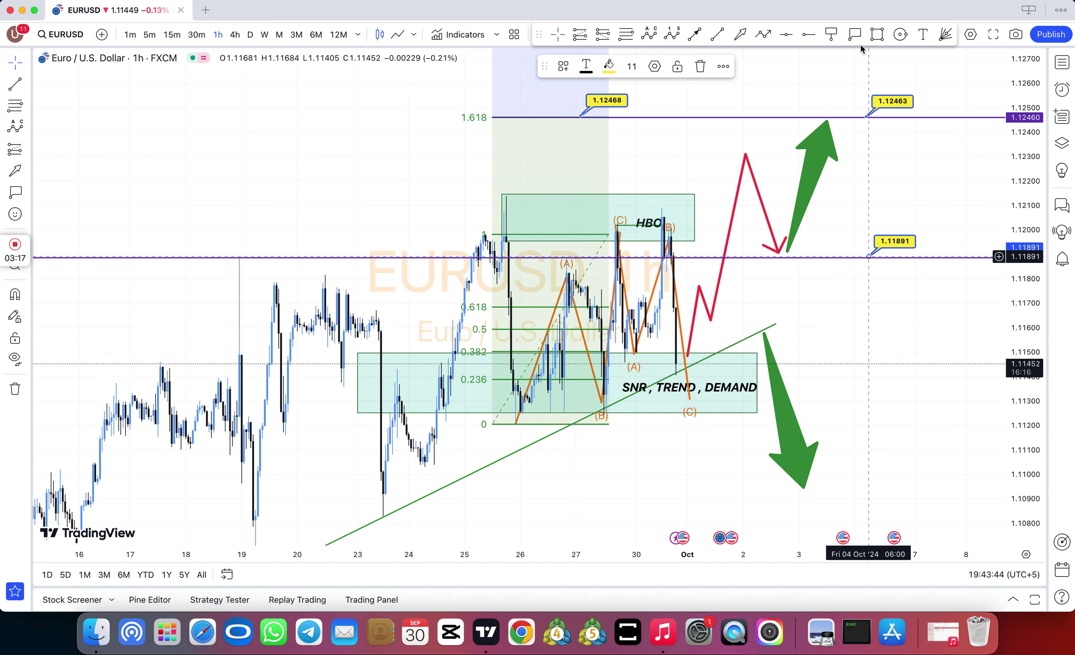
{"action": "left_click", "coordinate": [758, 353]}
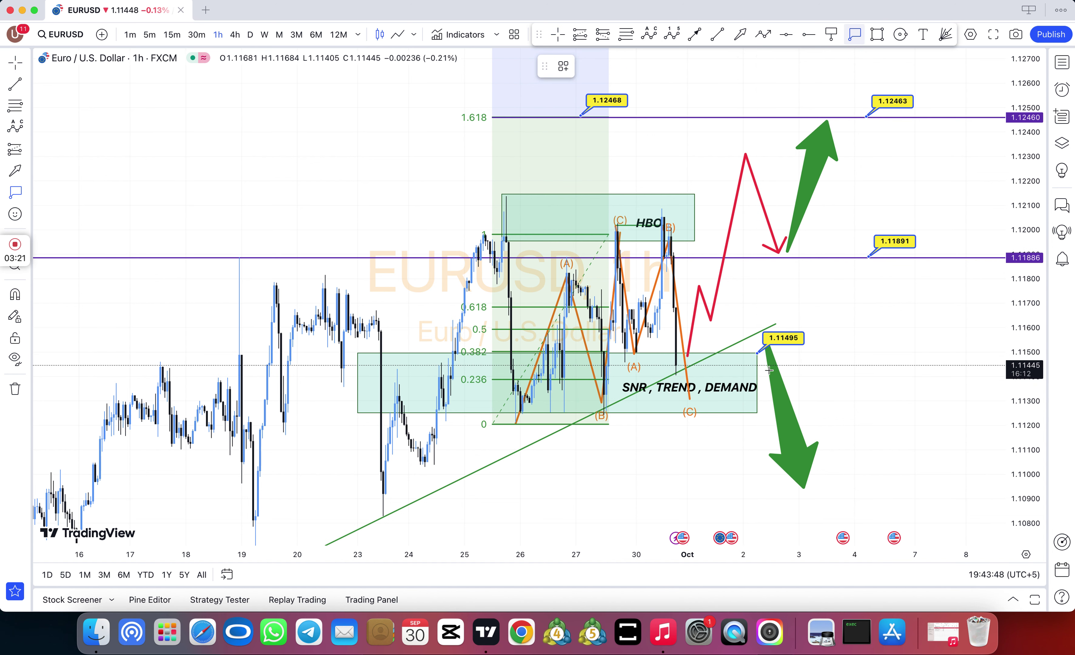
{"action": "left_click", "coordinate": [855, 400]}
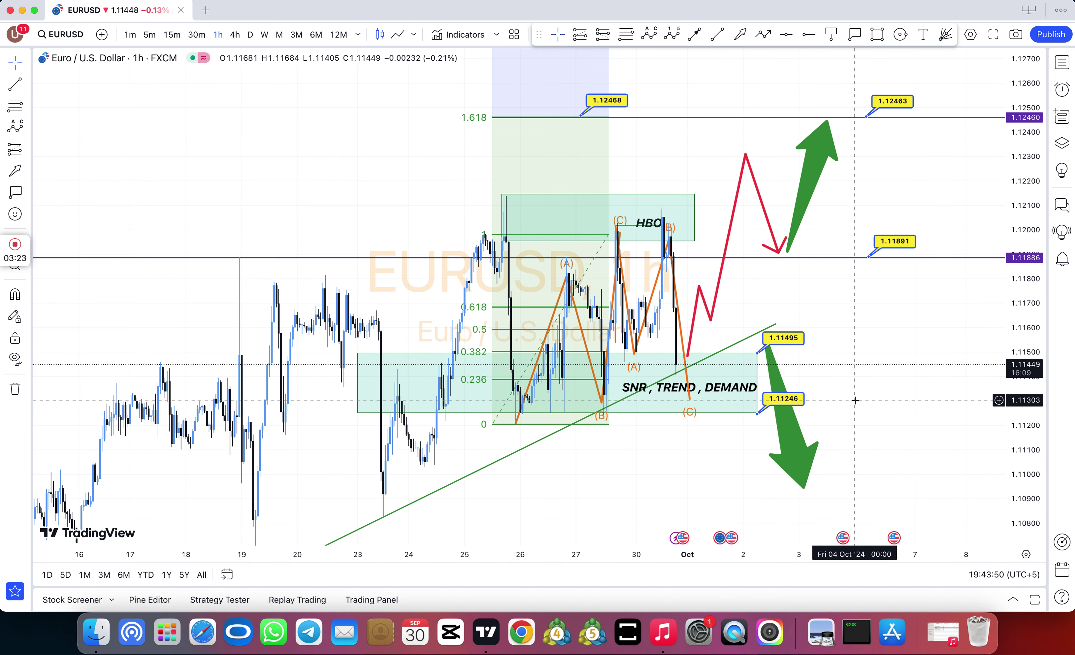